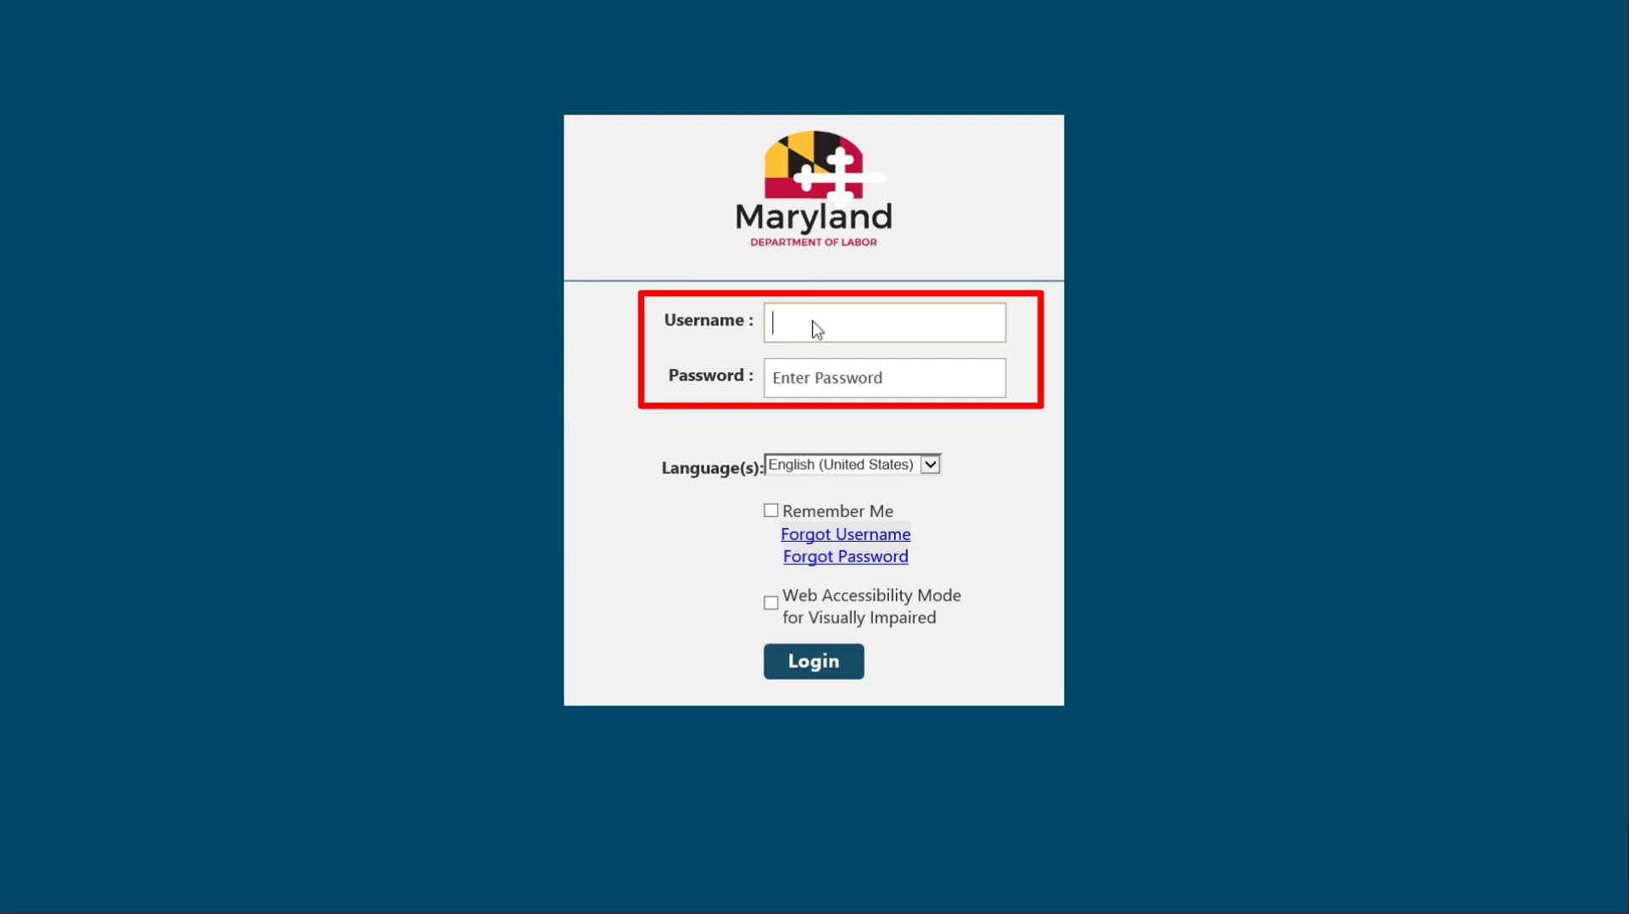
# Log in to the employer account with the username and password.
pyautogui.write('t')
pyautogui.press('Tab')
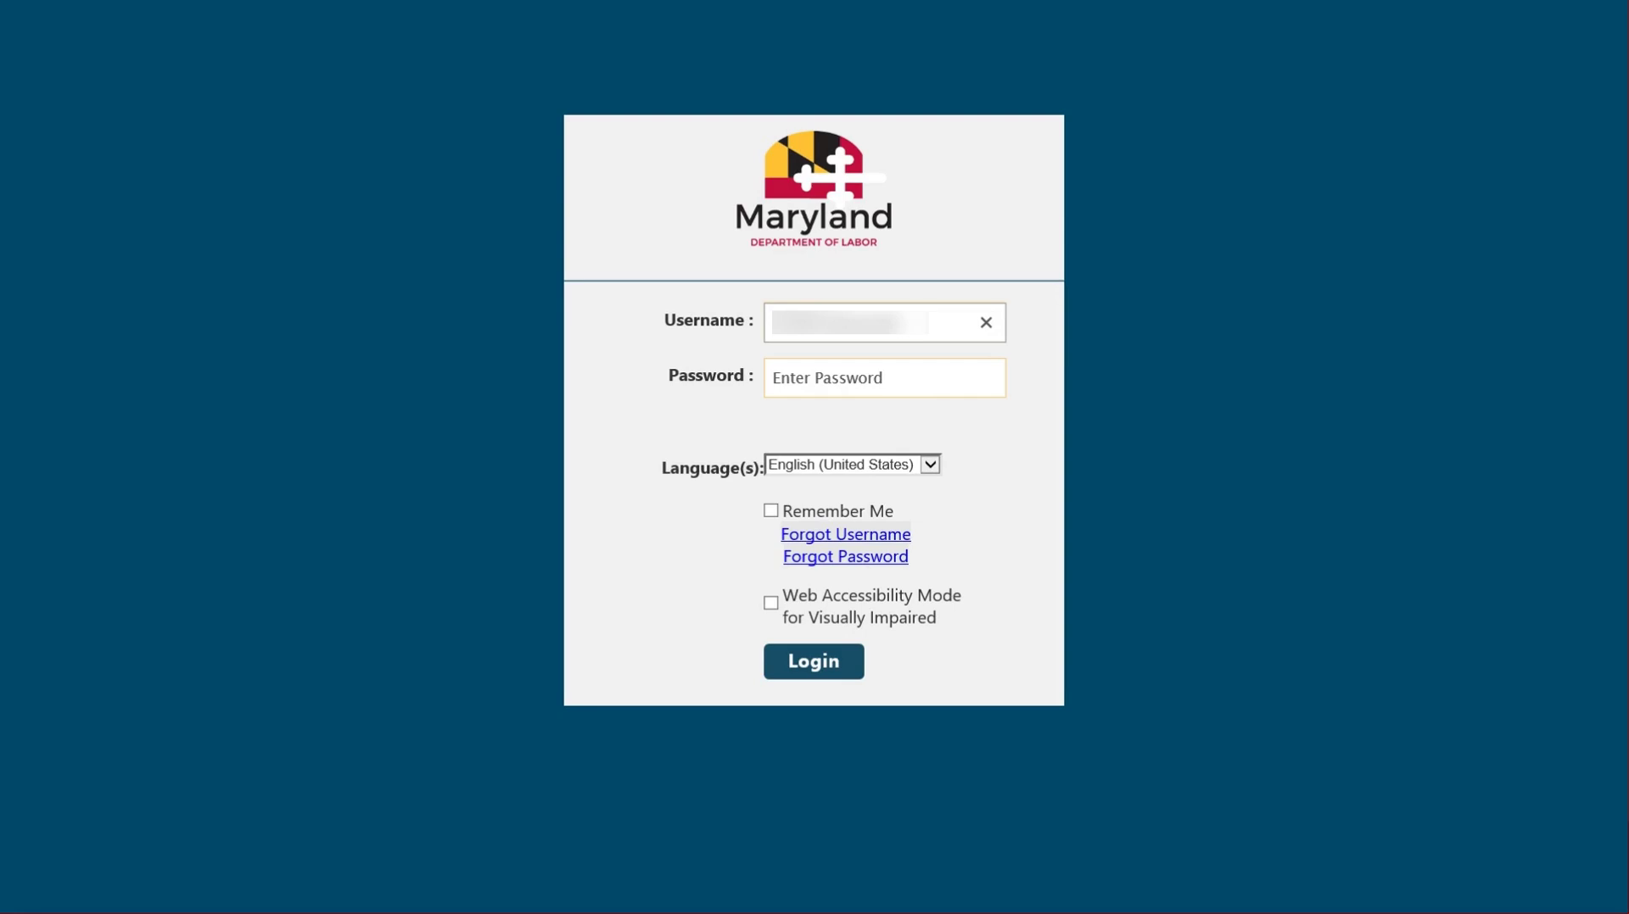
pyautogui.hotkey('ctrl', 'v')
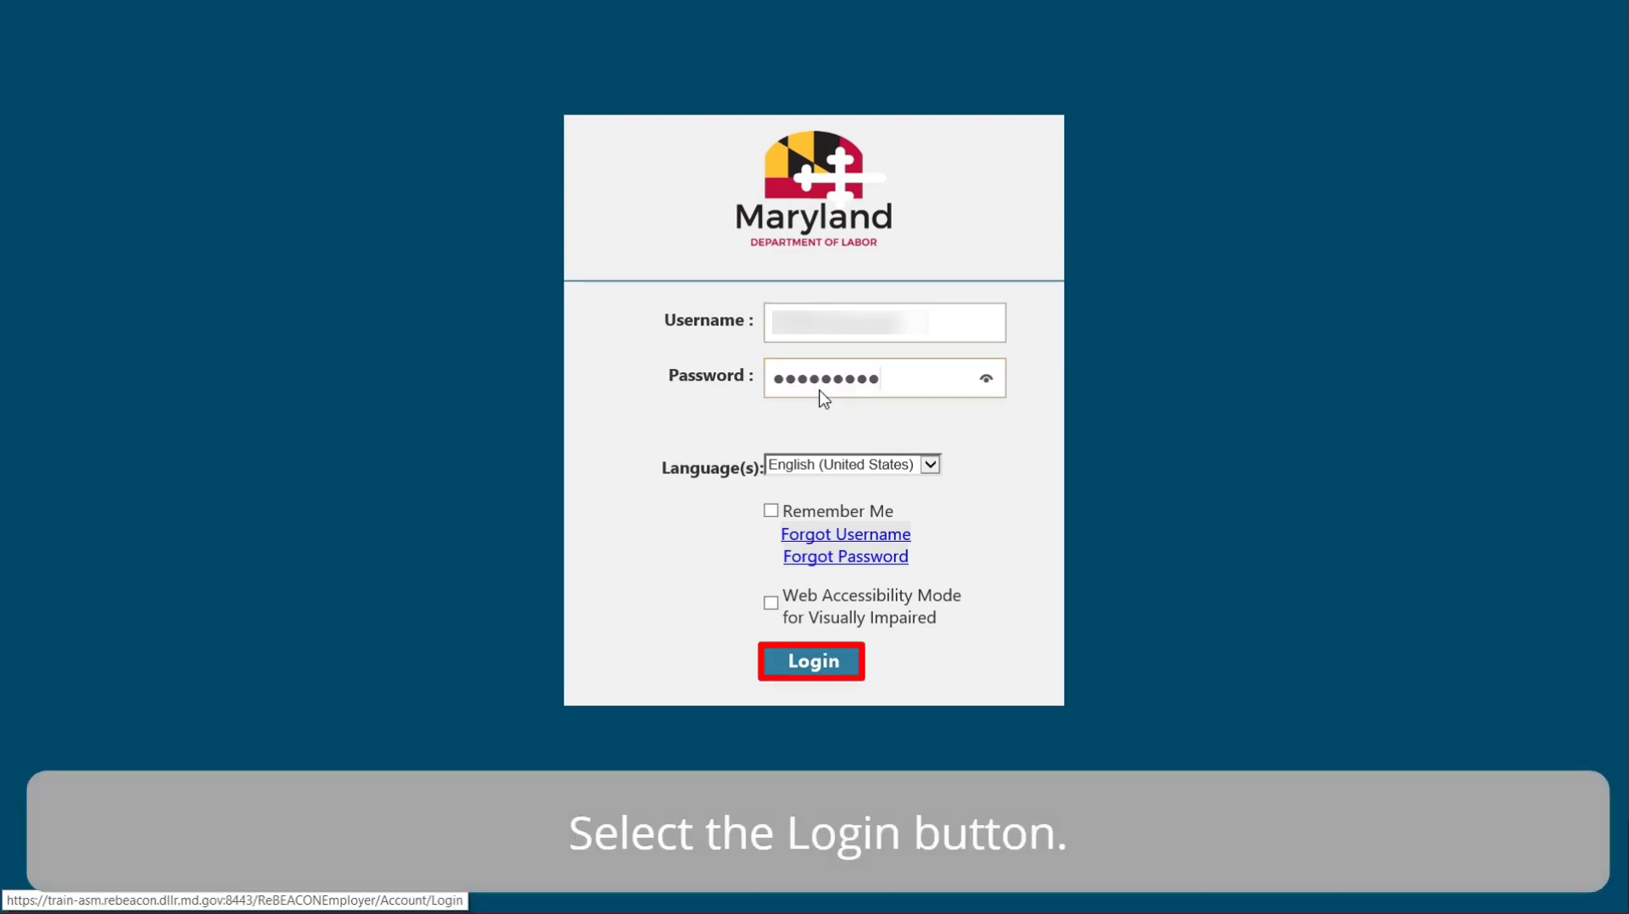
pyautogui.click(825, 678)
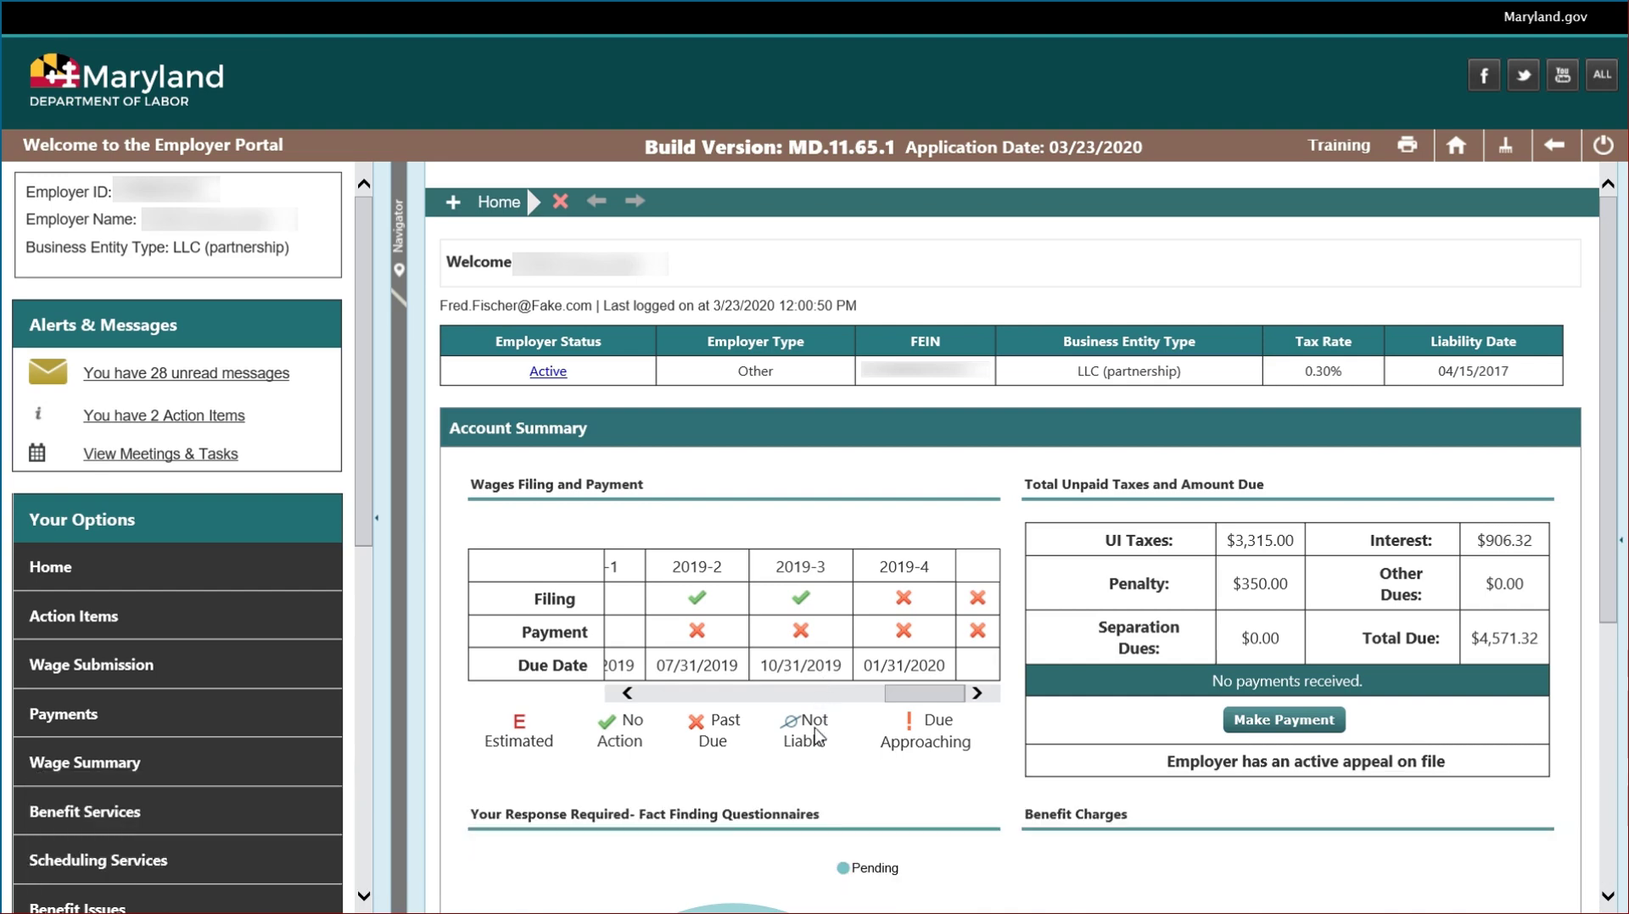
# Search the employer's correspondence and start an appeal on the second Non-Monetary Determination letter.
pyautogui.scroll(-1, 371, 901)
pyautogui.scroll(-3, 324, 699)
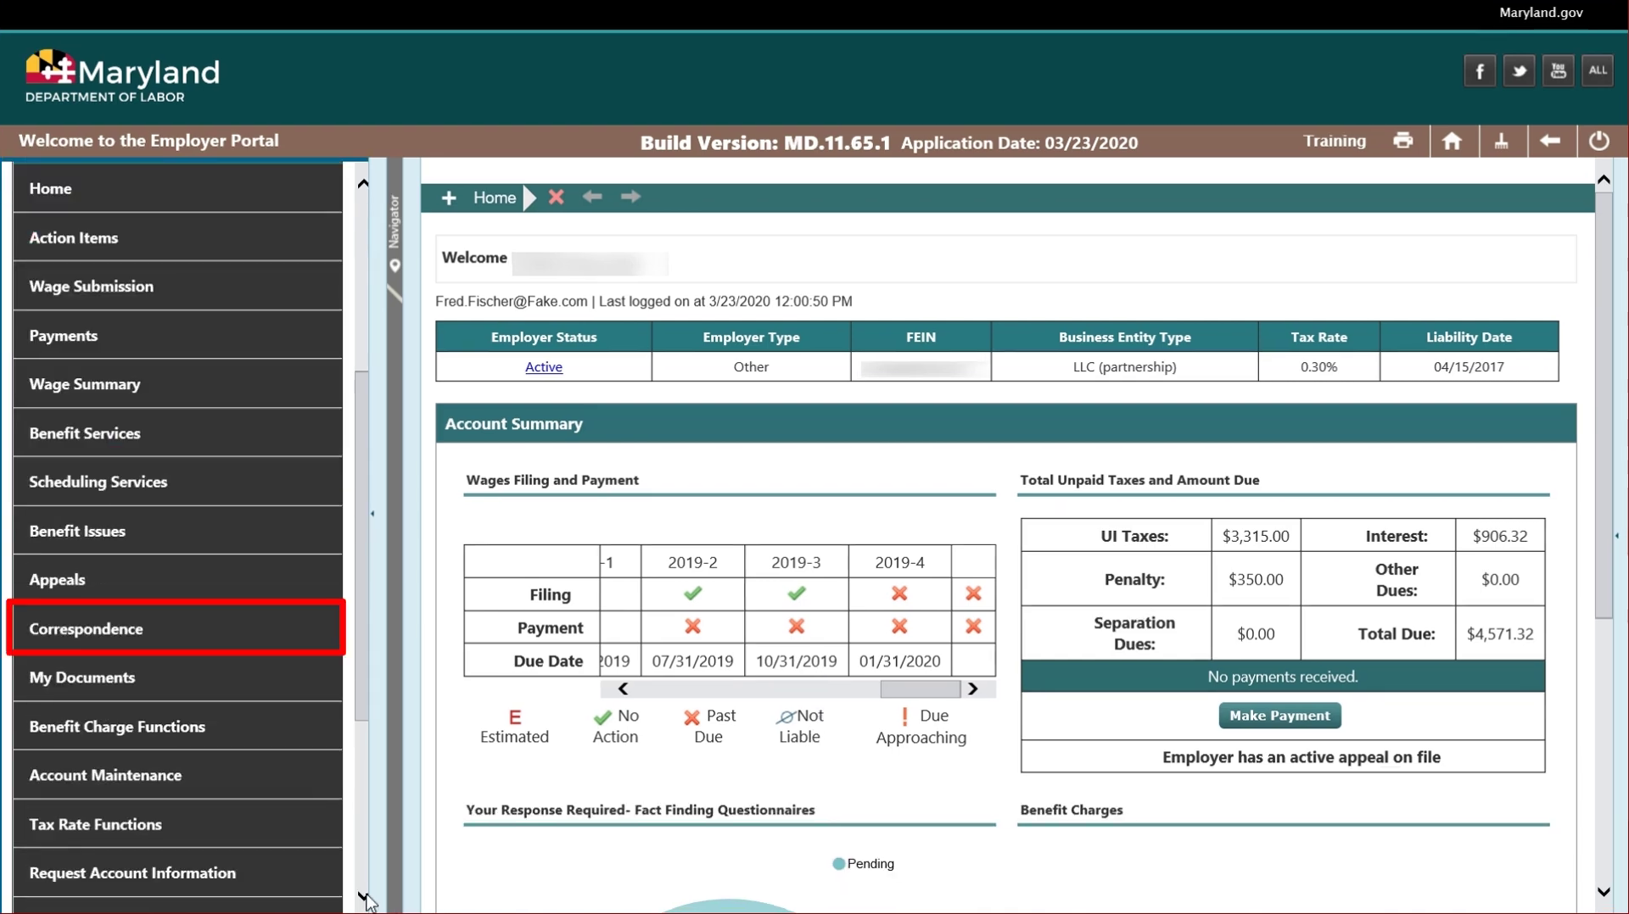
pyautogui.click(226, 643)
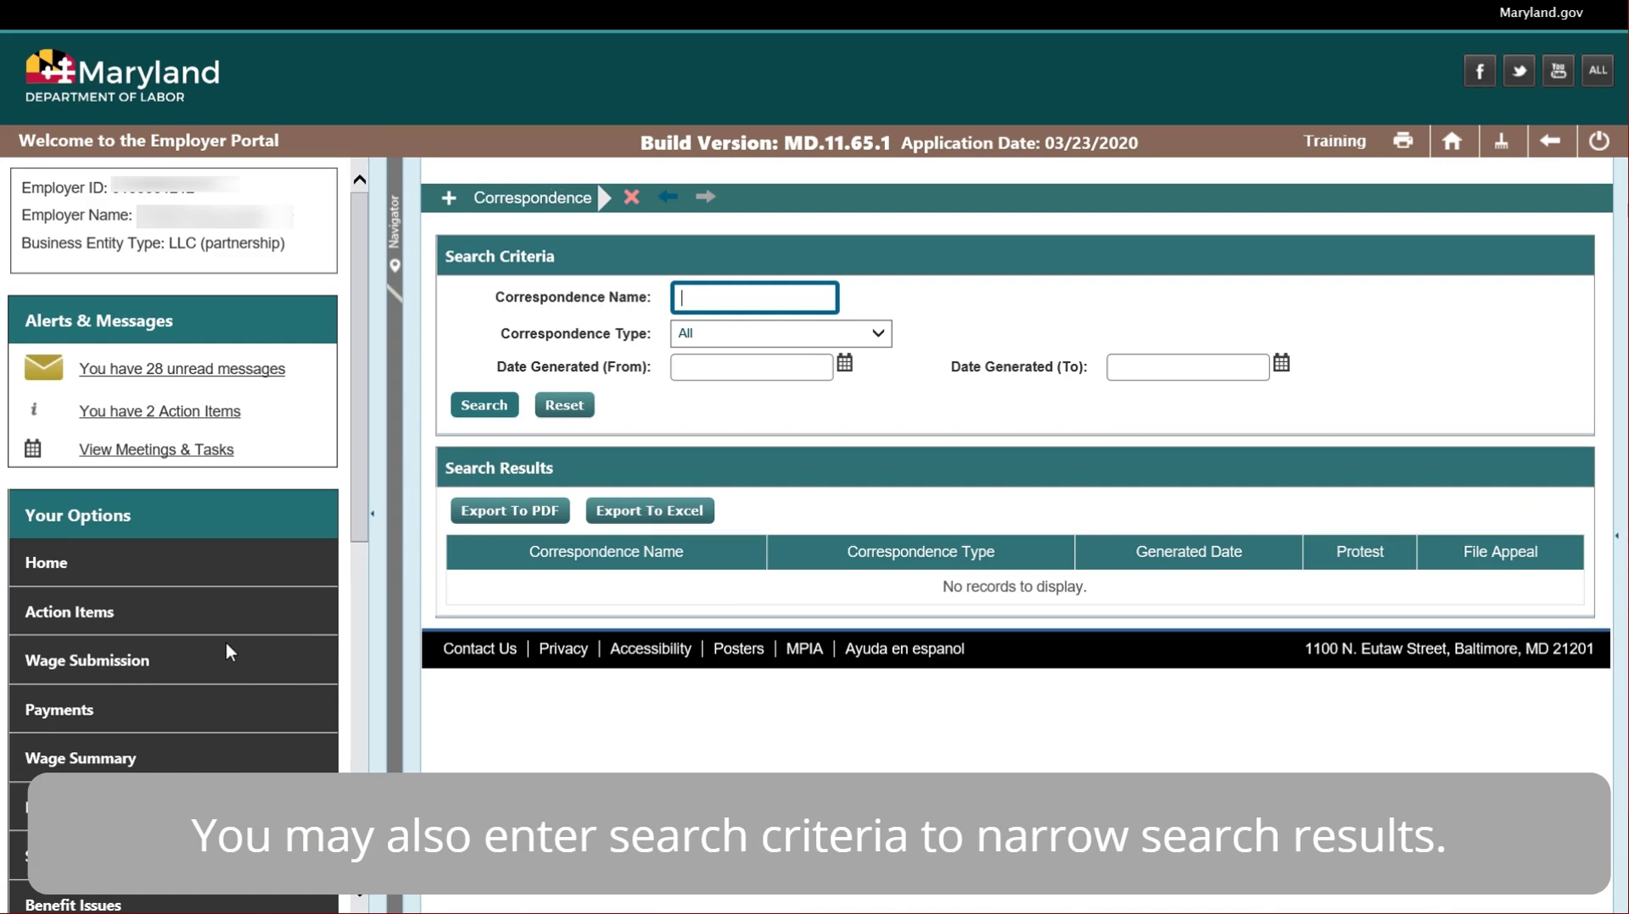
pyautogui.click(501, 413)
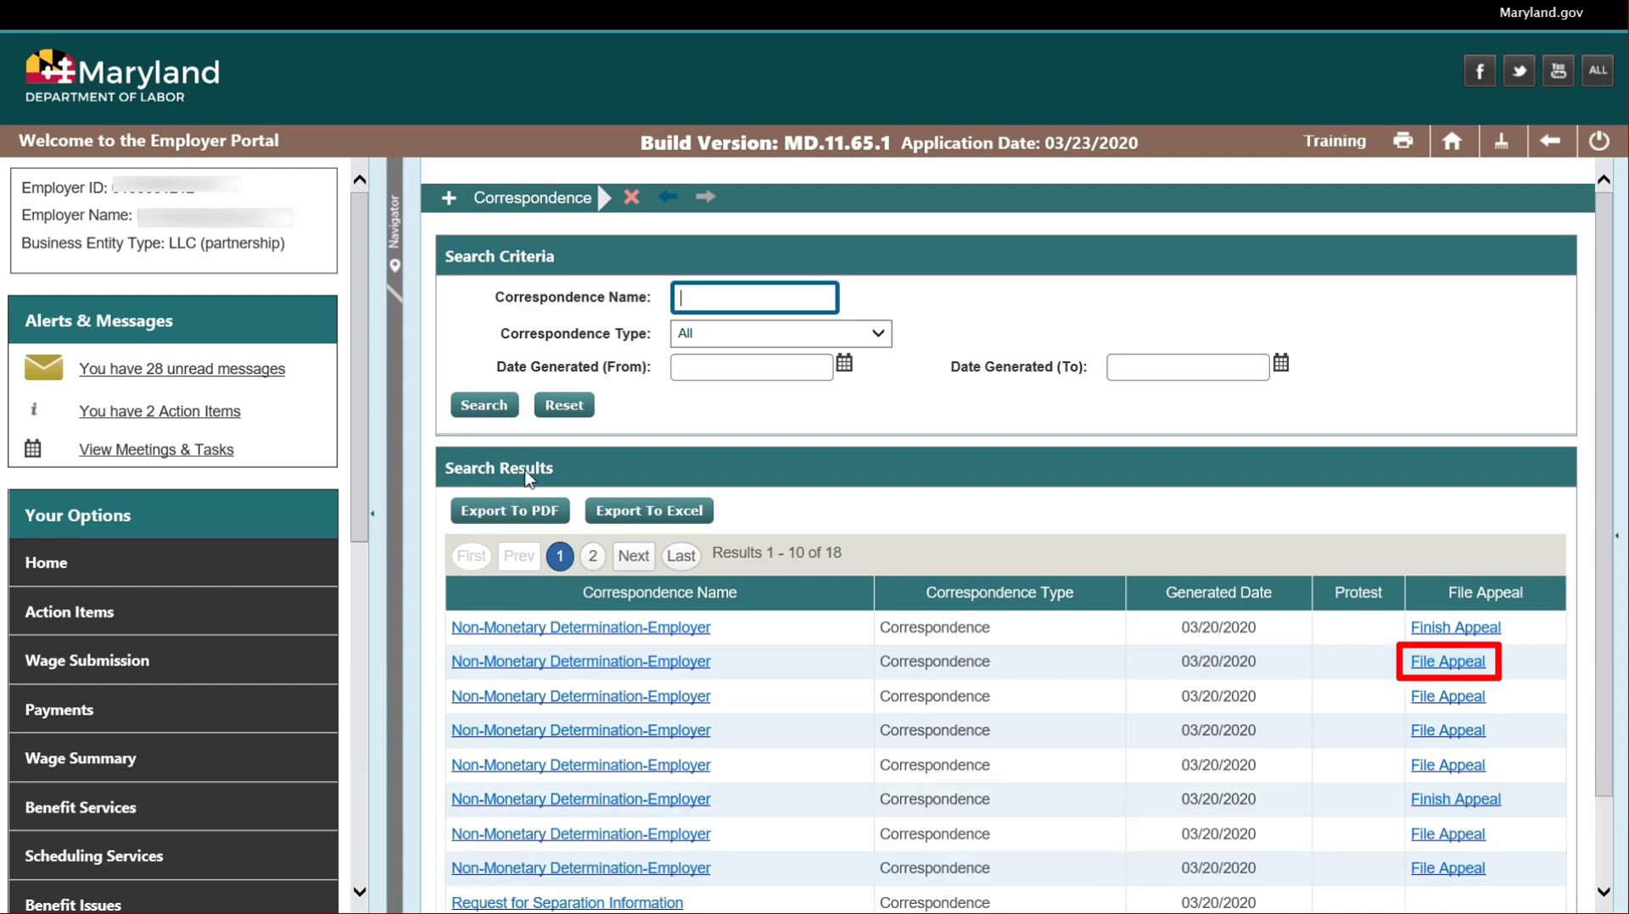
pyautogui.click(1456, 670)
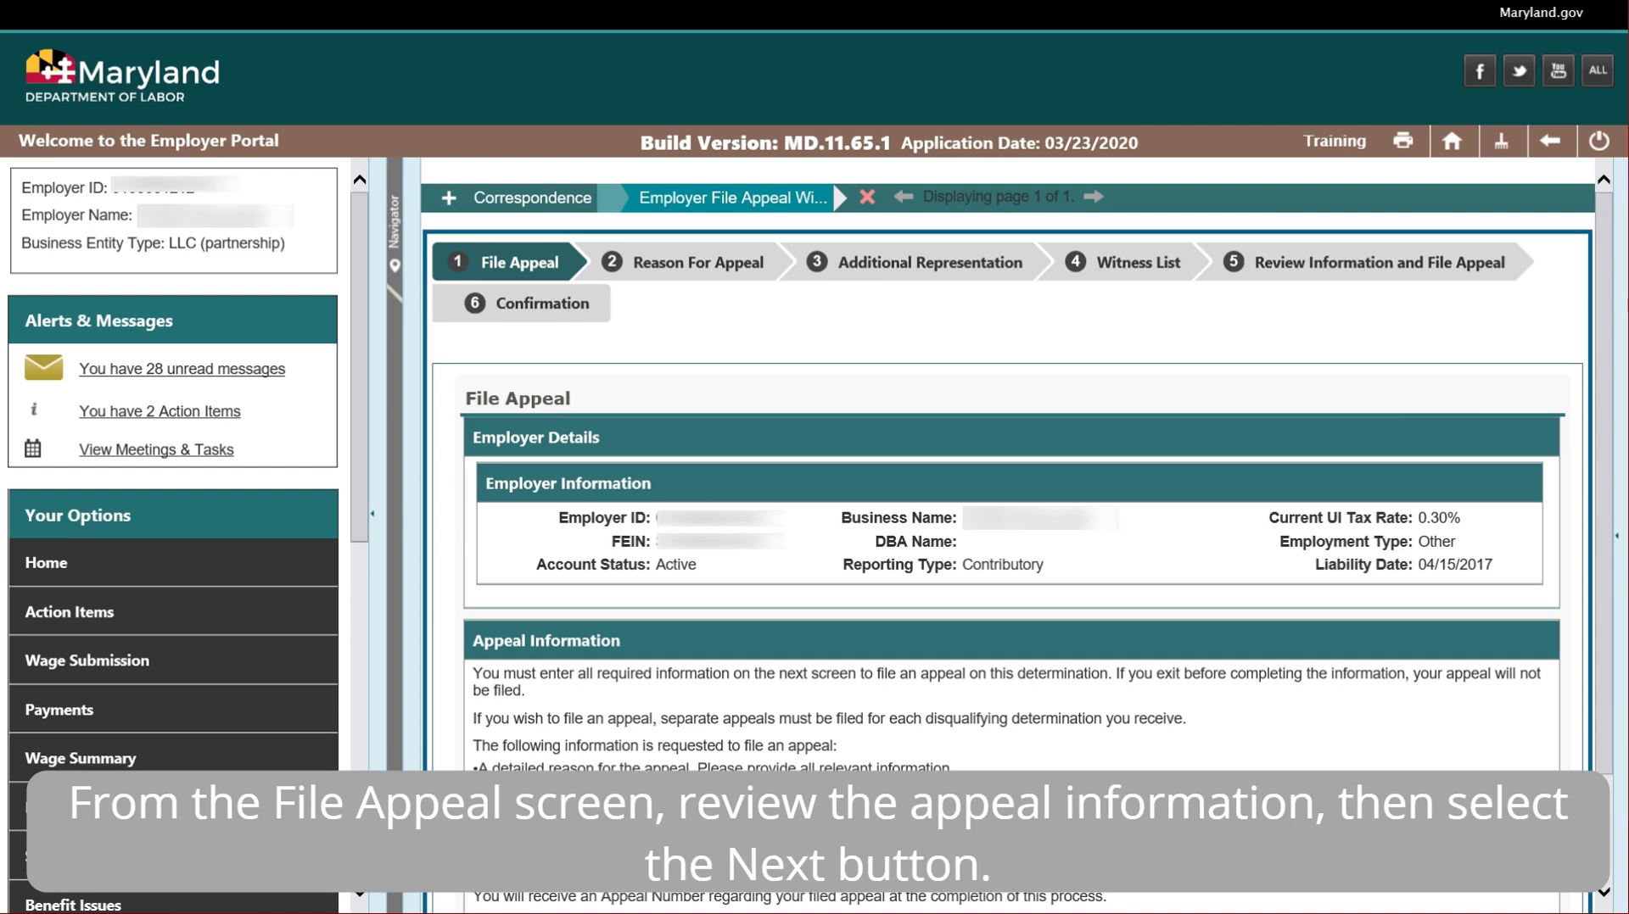
# Advance to the Reason For Appeal step and fill in the contact information, including job title.
pyautogui.scroll(-2, 1398, 747)
pyautogui.click(1367, 831)
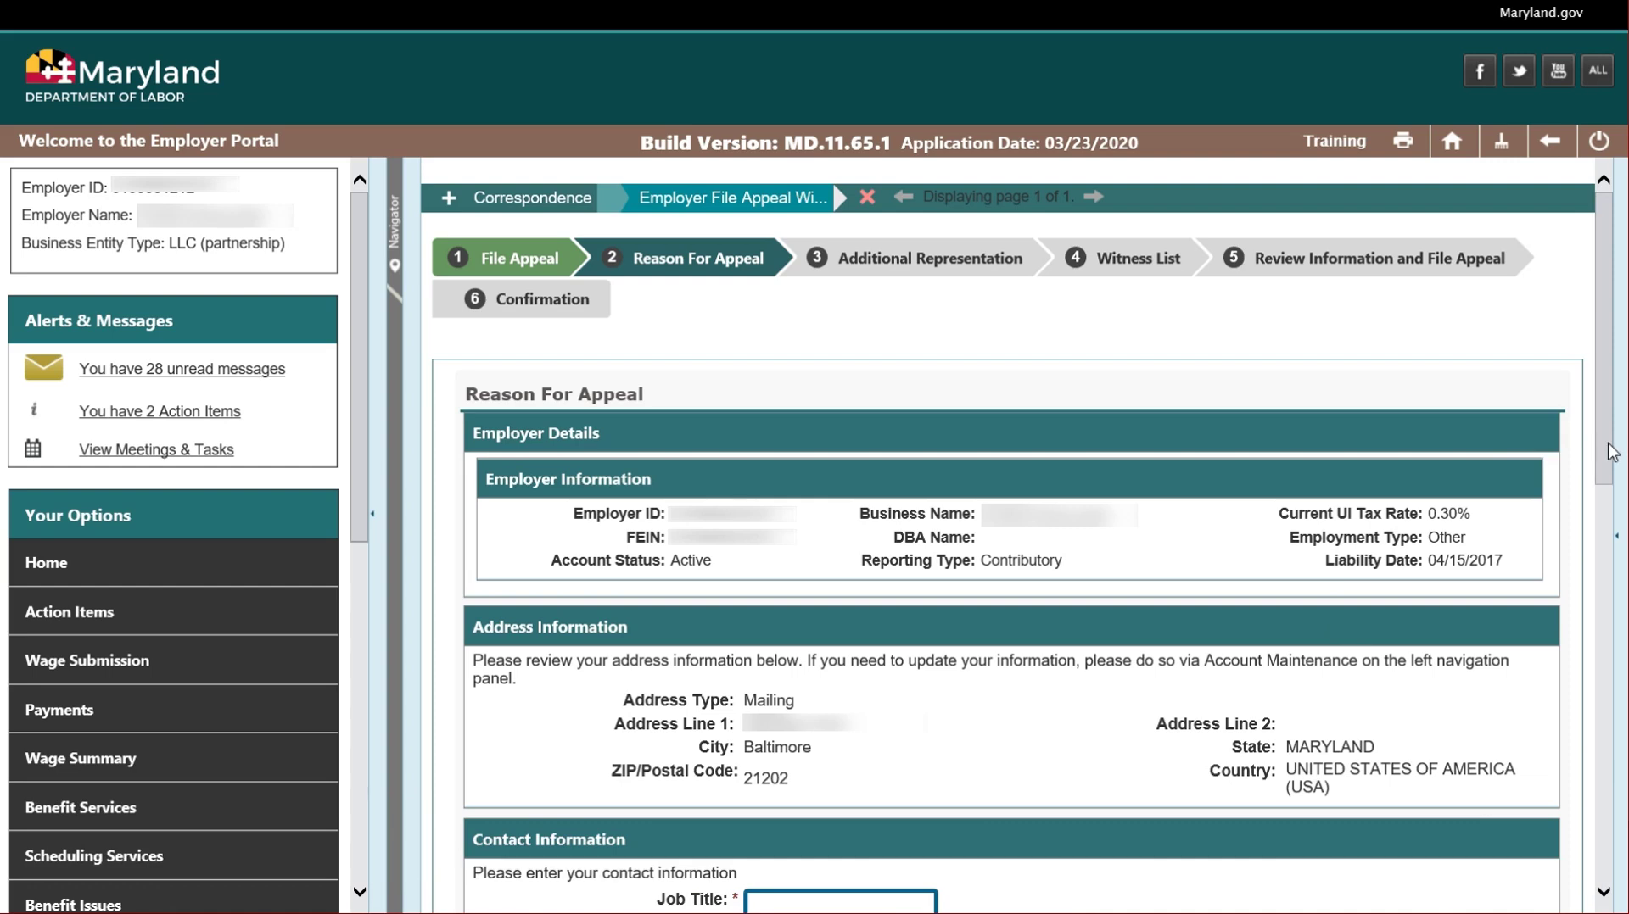
pyautogui.scroll(-2, 1612, 452)
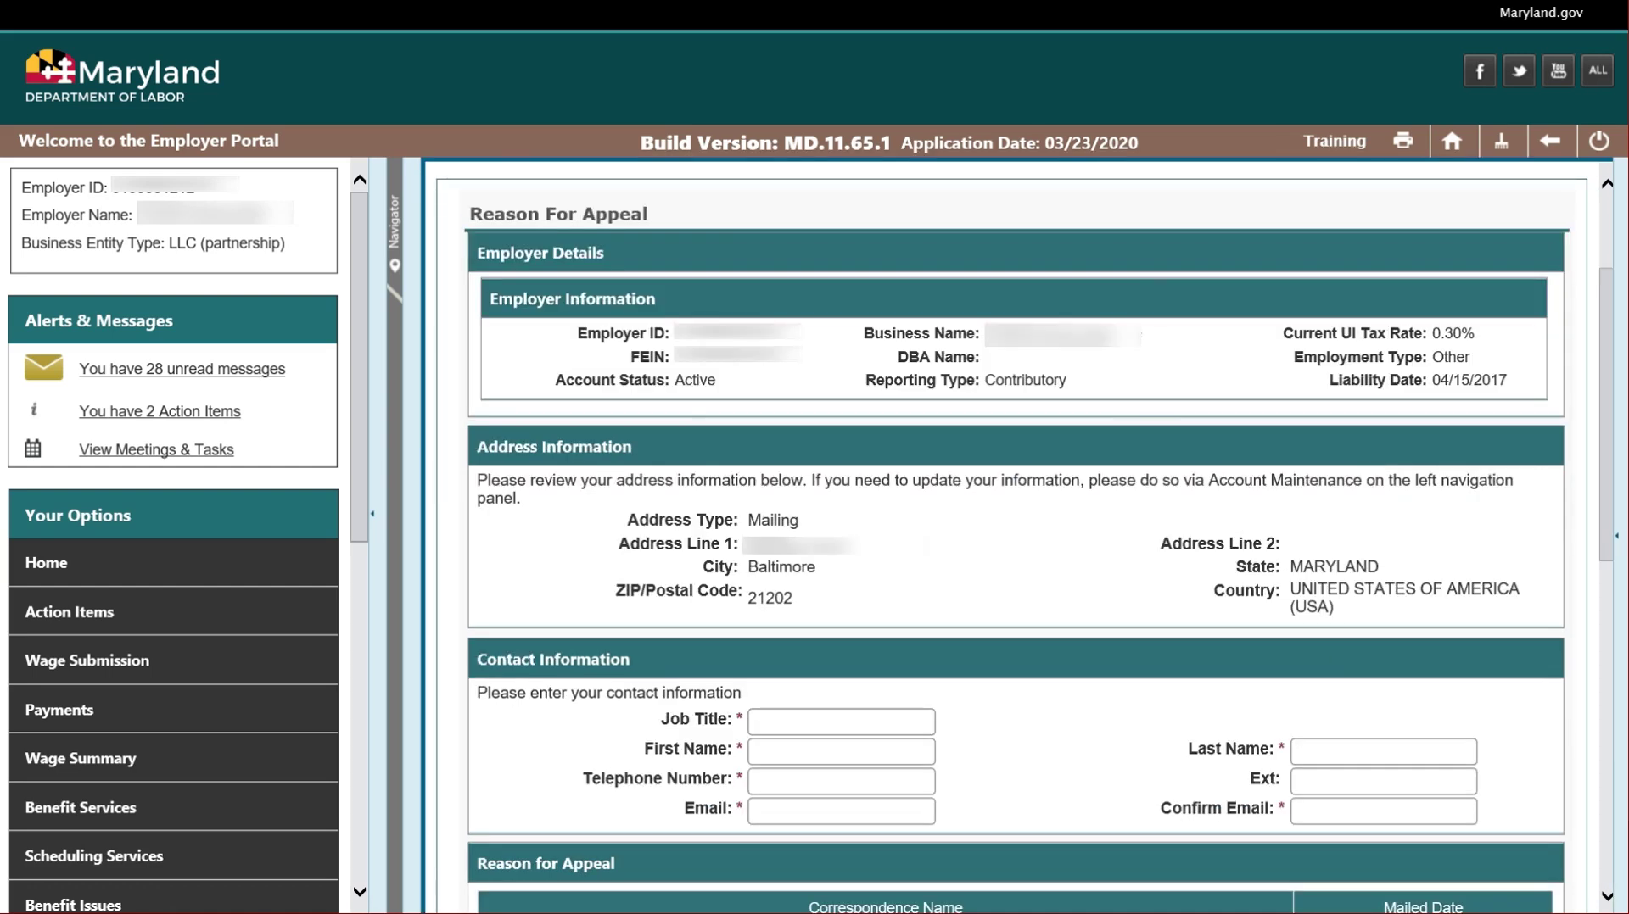
pyautogui.scroll(-3, 1609, 587)
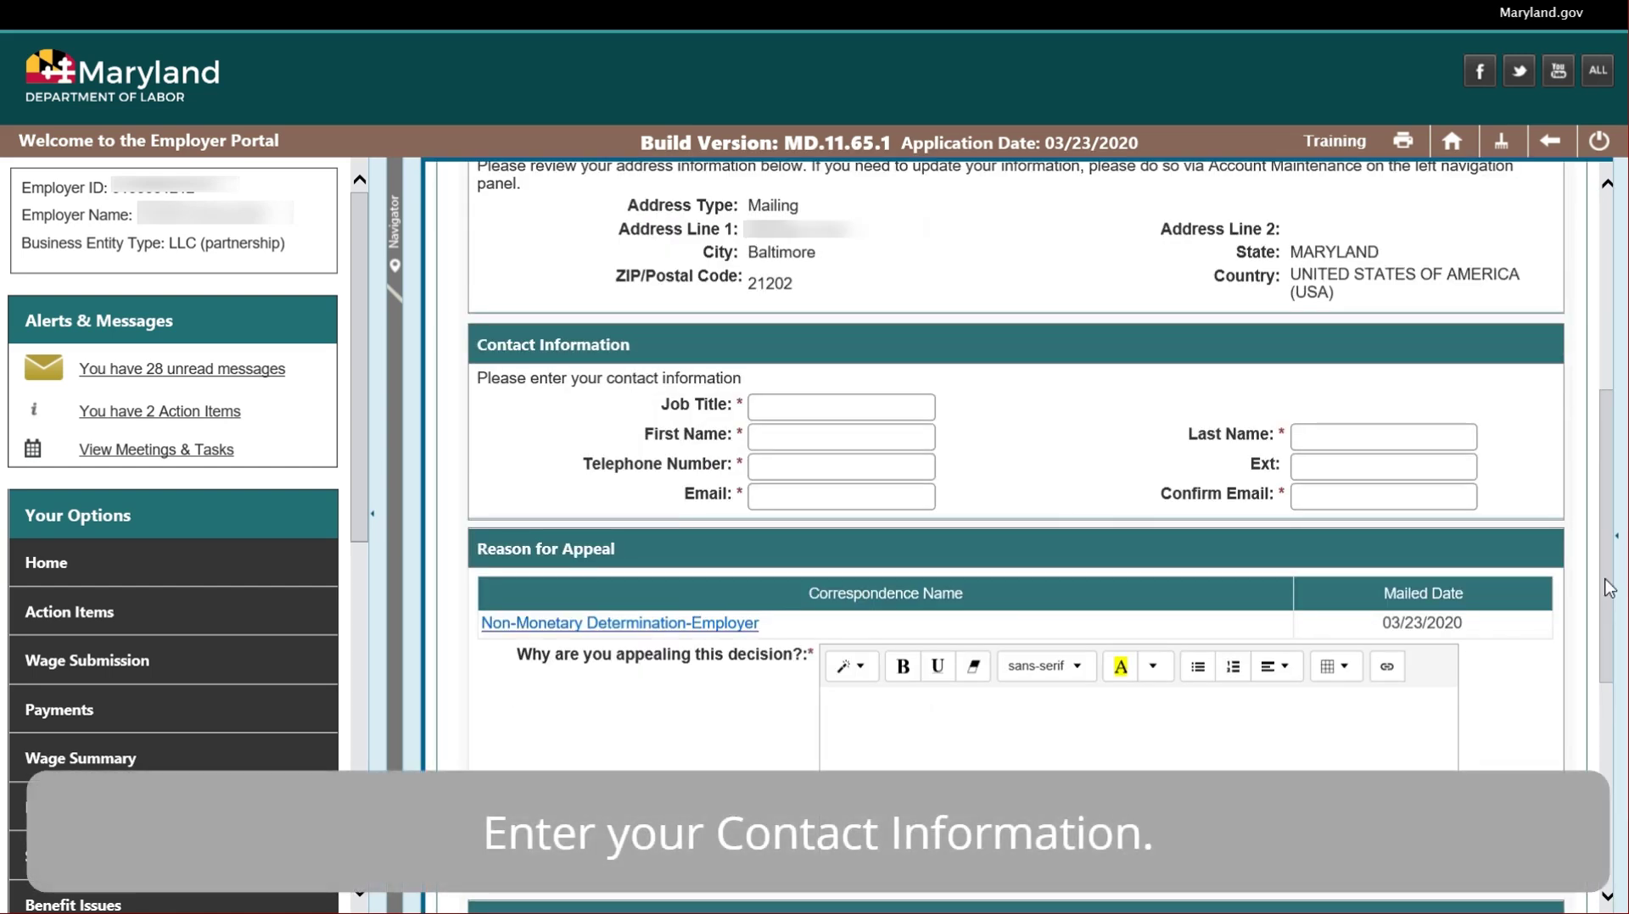
pyautogui.click(889, 409)
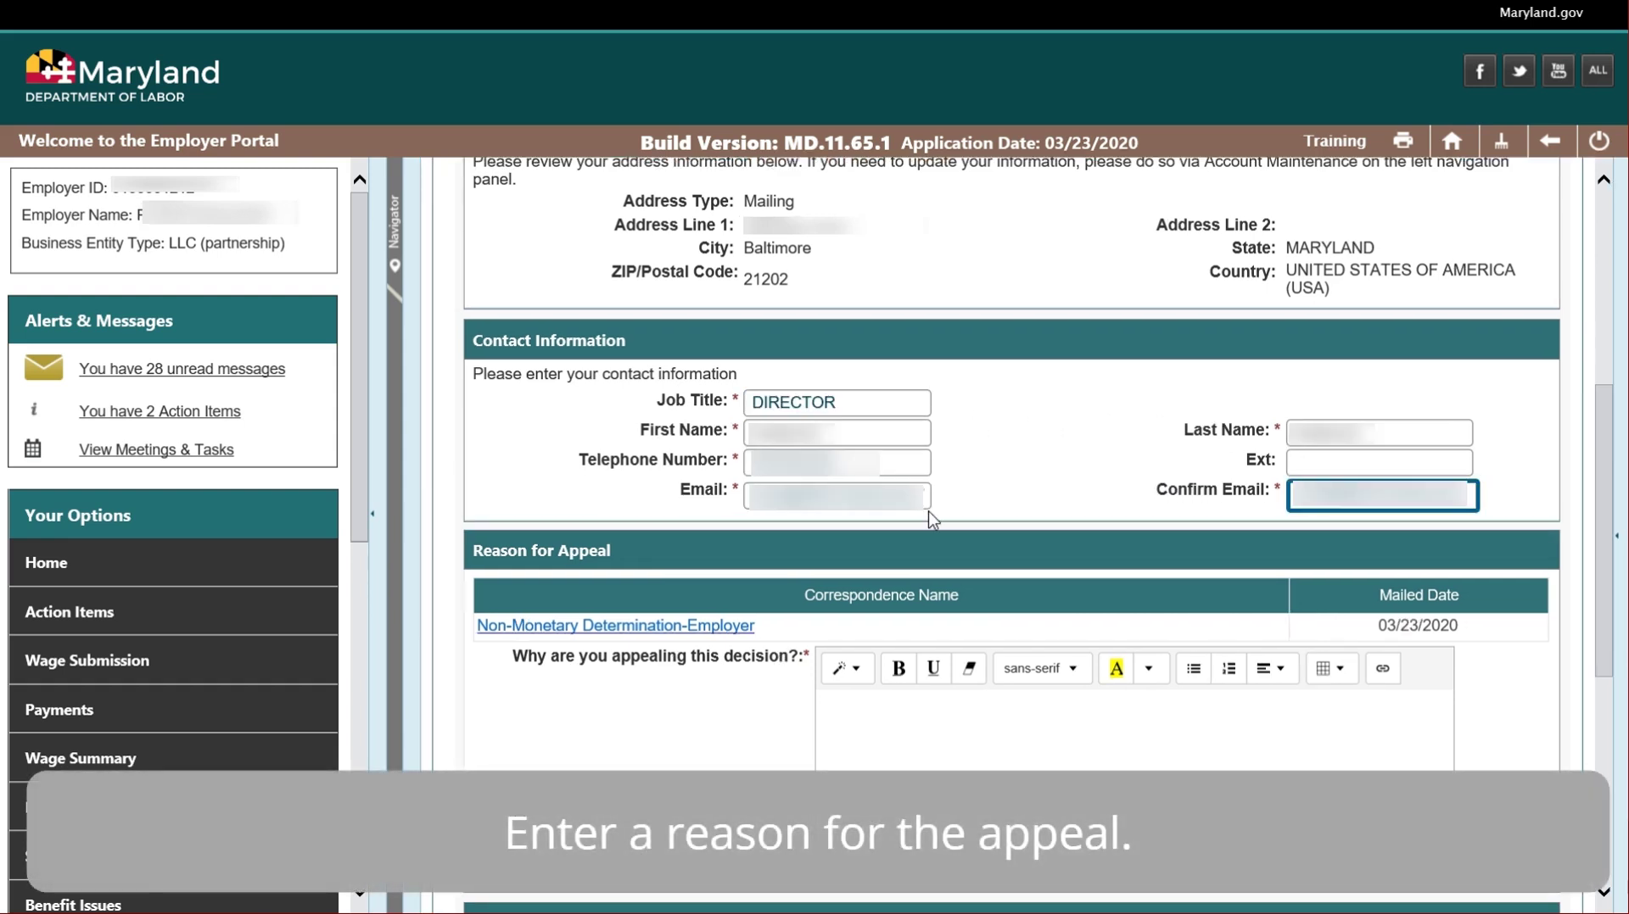
# Enter the appeal reason 'We disagree with the determination.'.
pyautogui.click(1128, 741)
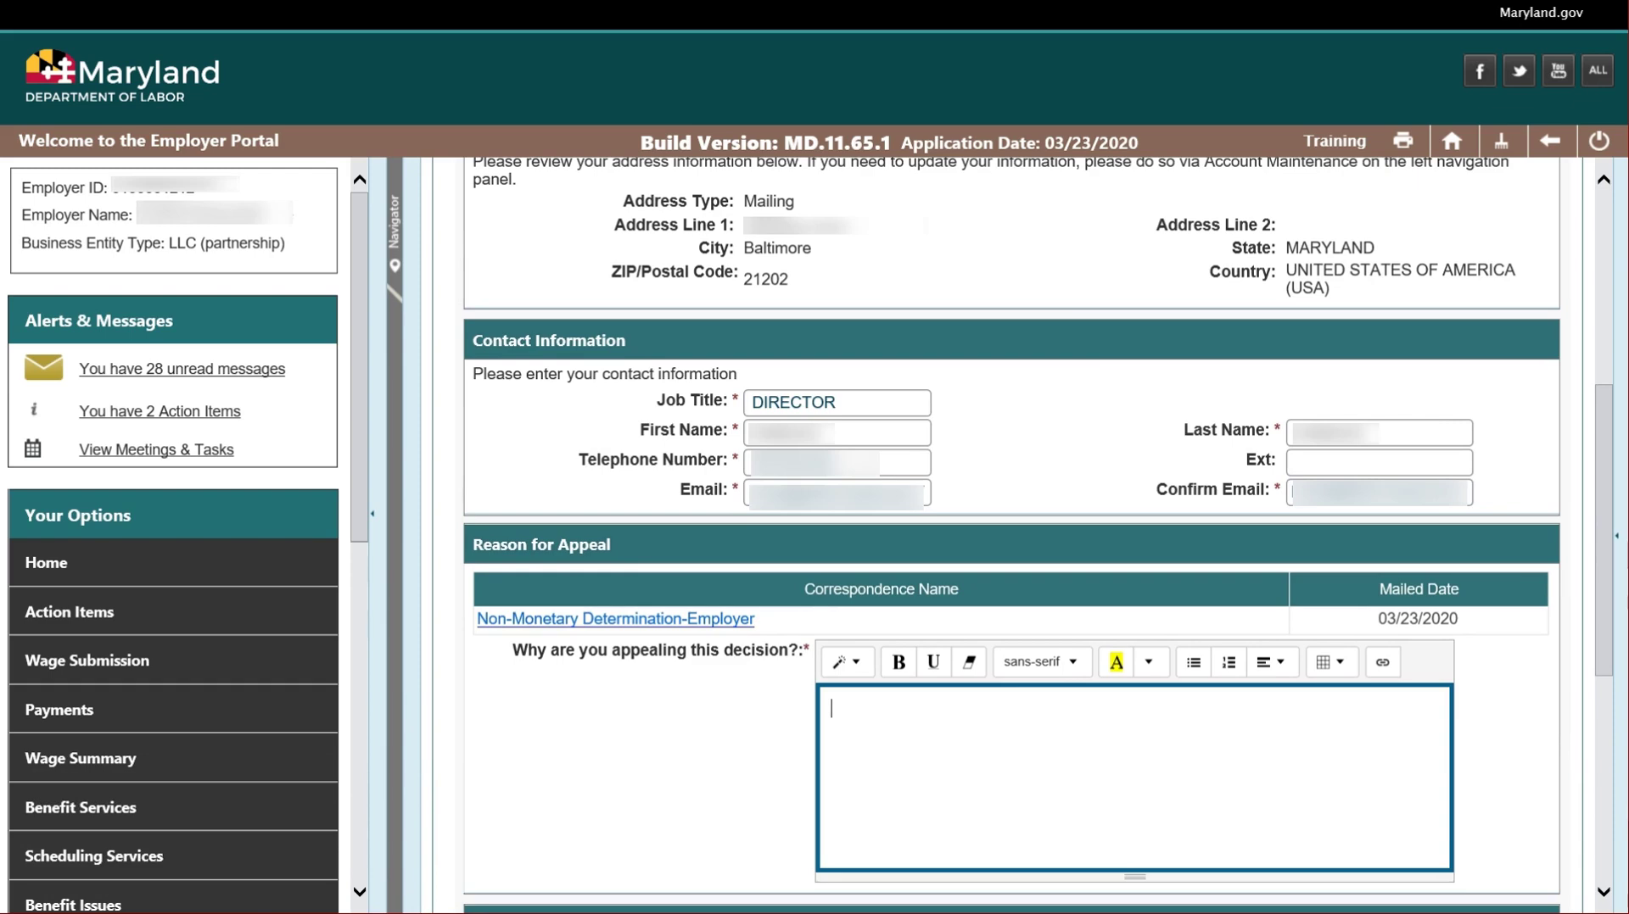
pyautogui.write('We disagree with the determination.')
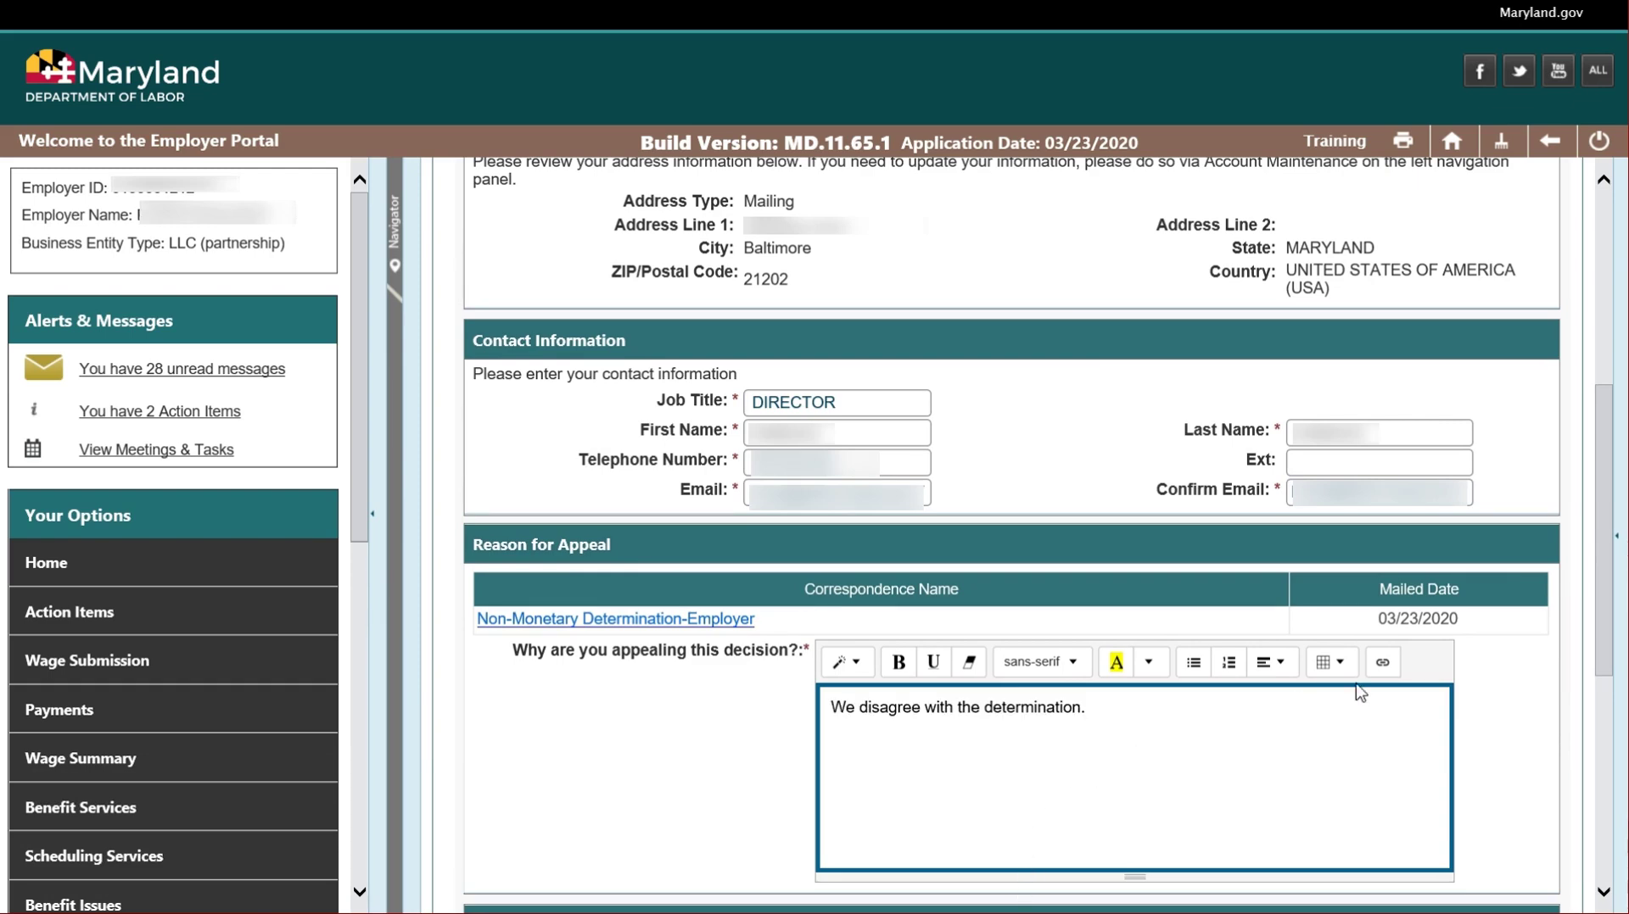
pyautogui.scroll(-3, 1606, 670)
# Upload the Appeal Documentation file, answer No to needing an interpreter, and continue.
pyautogui.scroll(-3, 1446, 826)
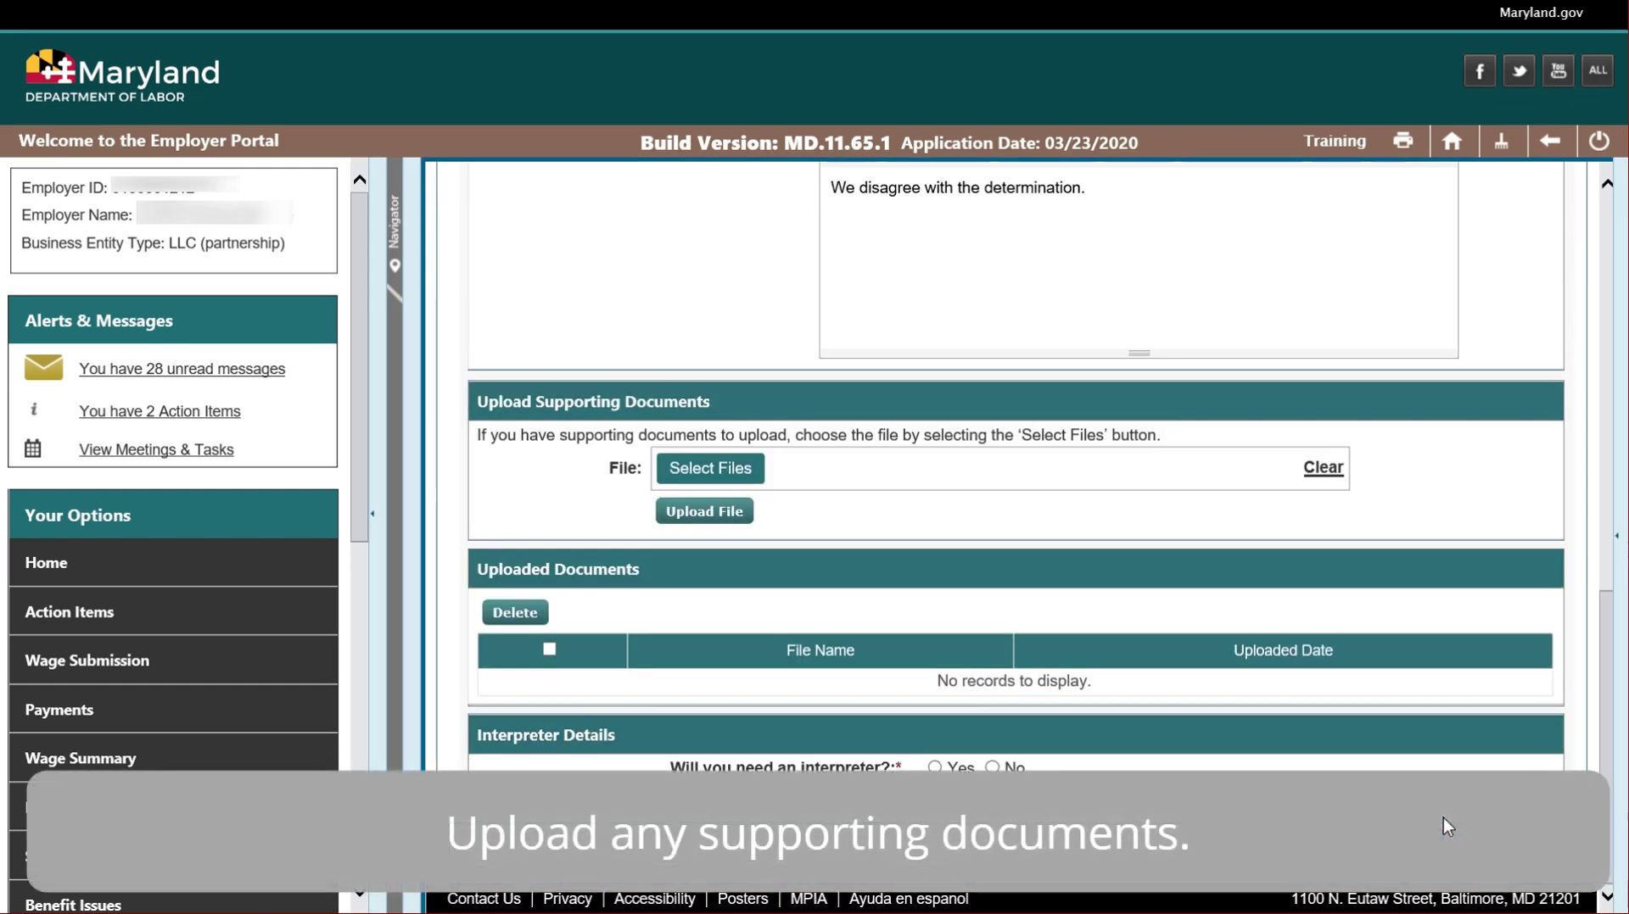
pyautogui.click(714, 475)
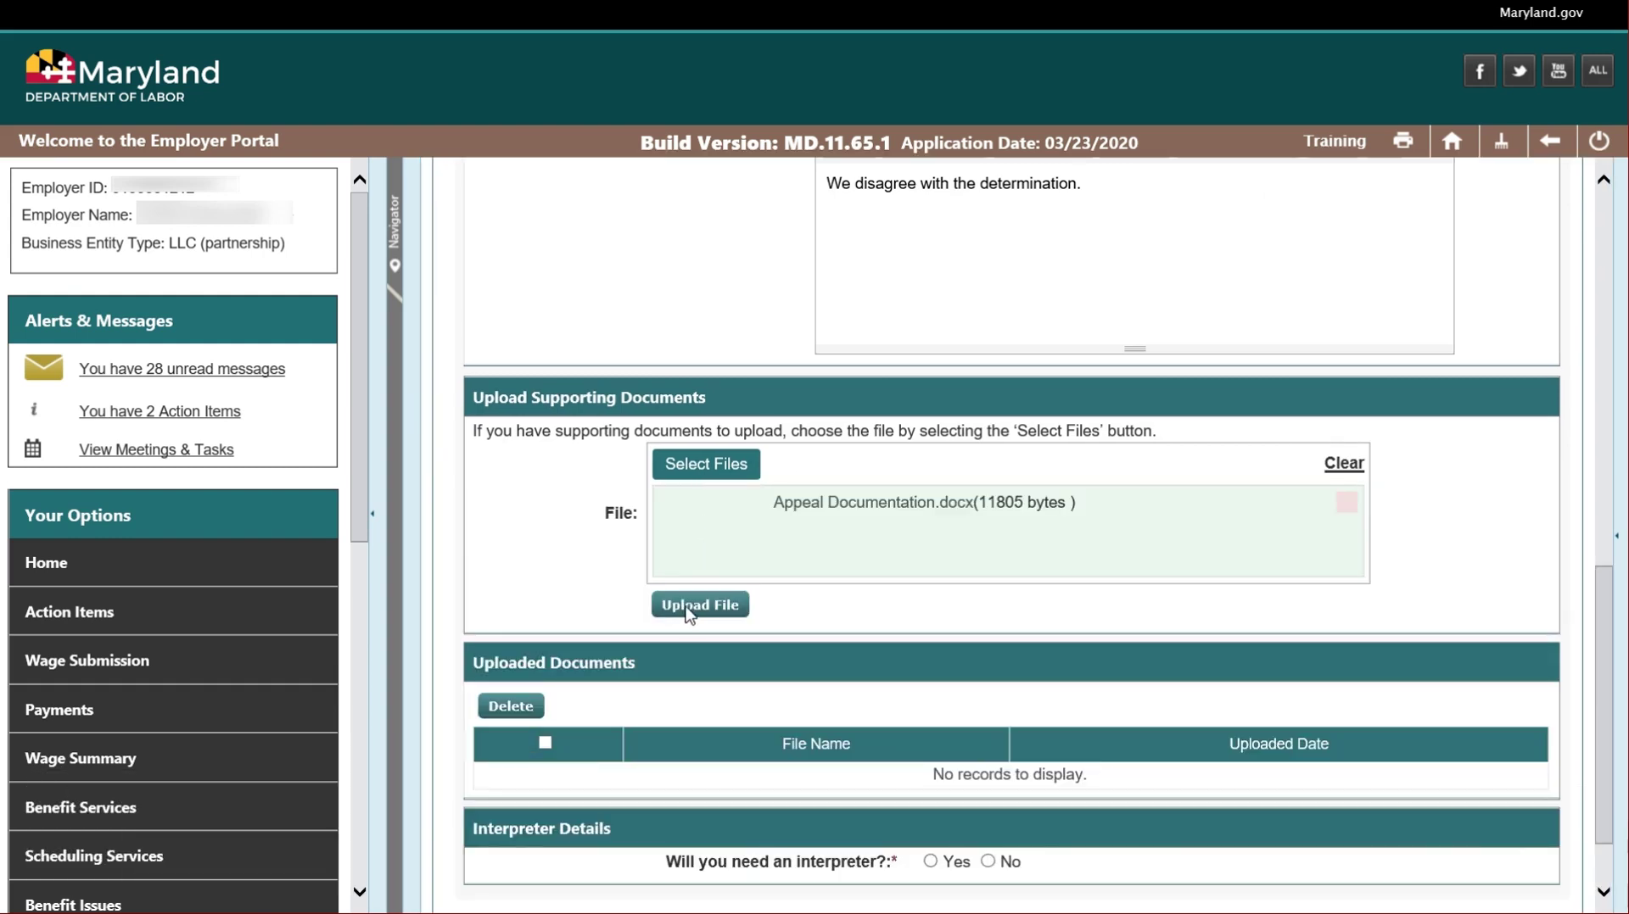
pyautogui.click(694, 606)
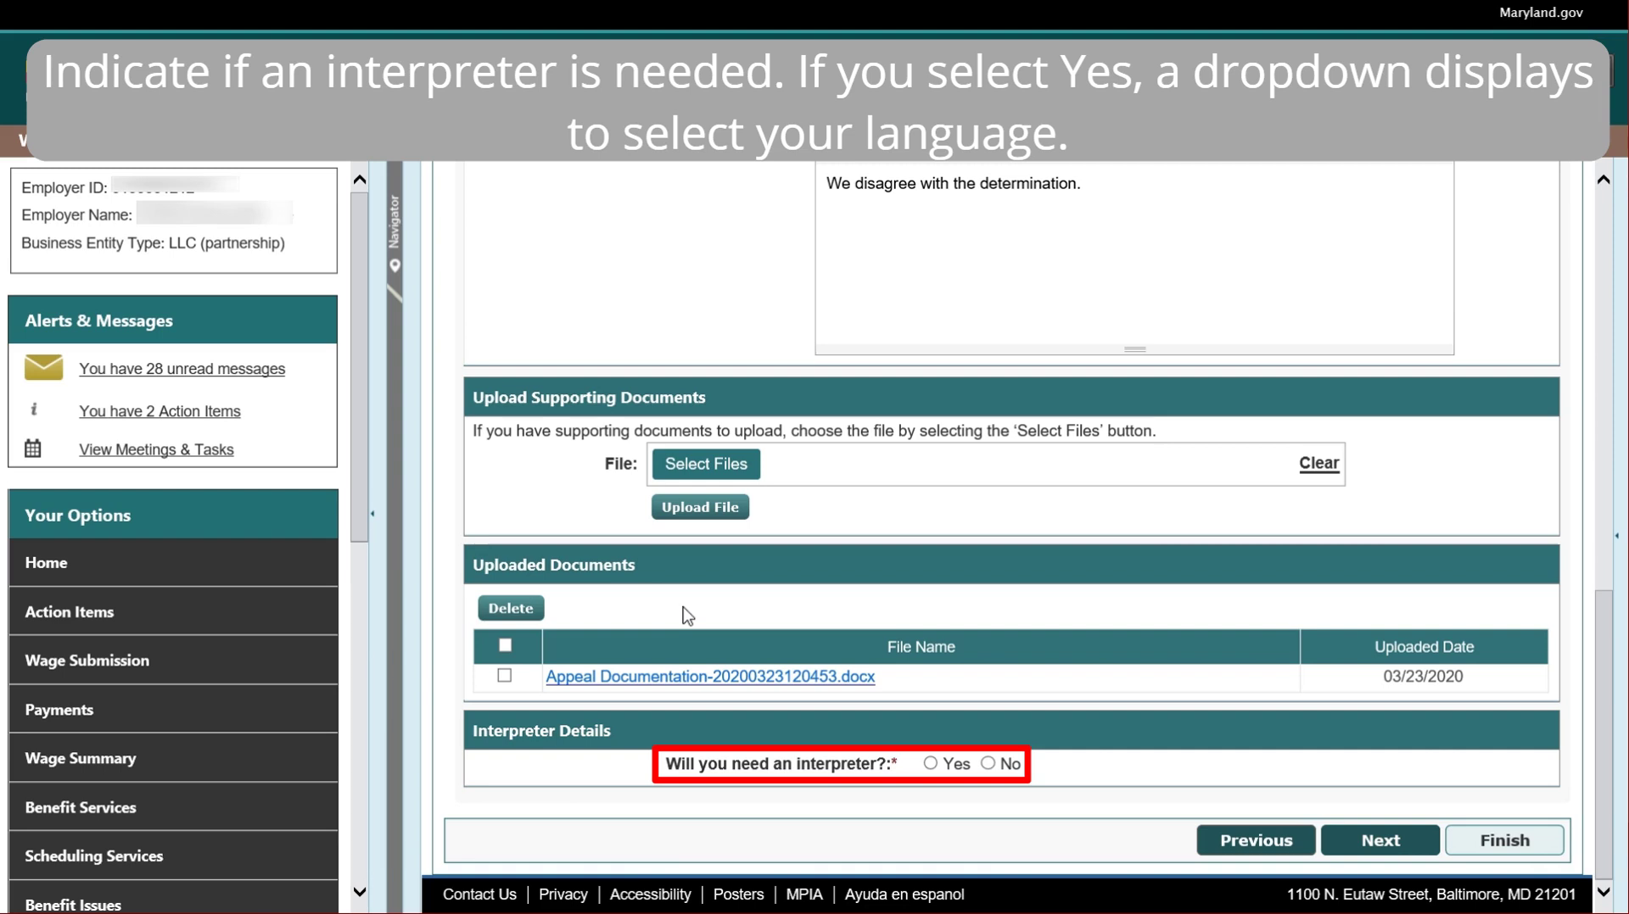
pyautogui.click(988, 763)
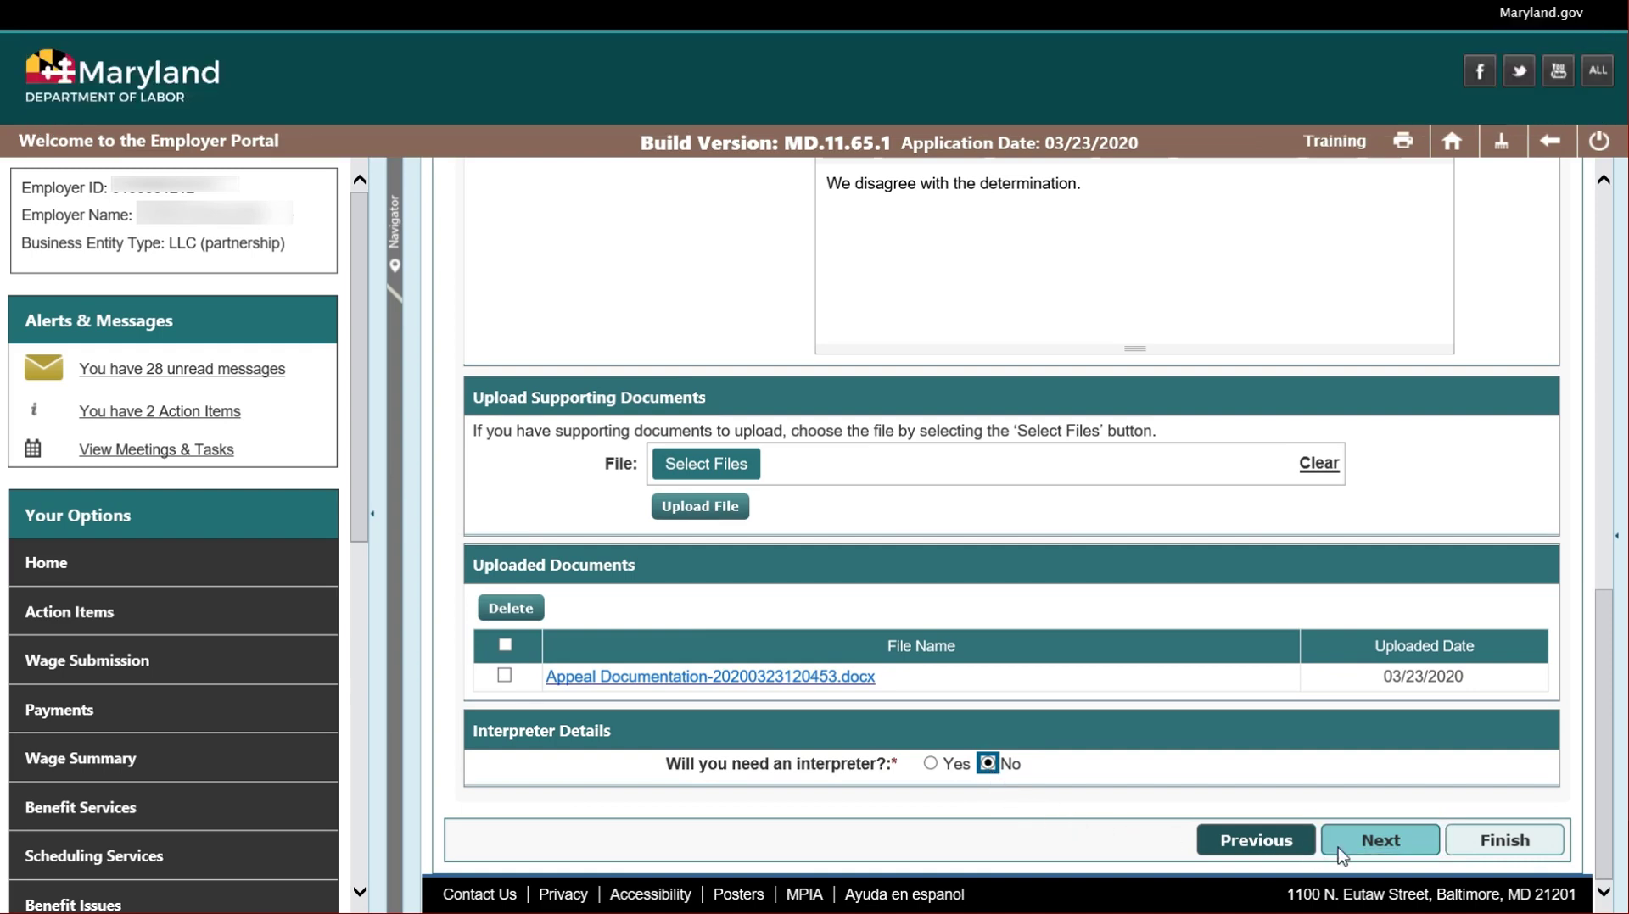
pyautogui.click(1369, 846)
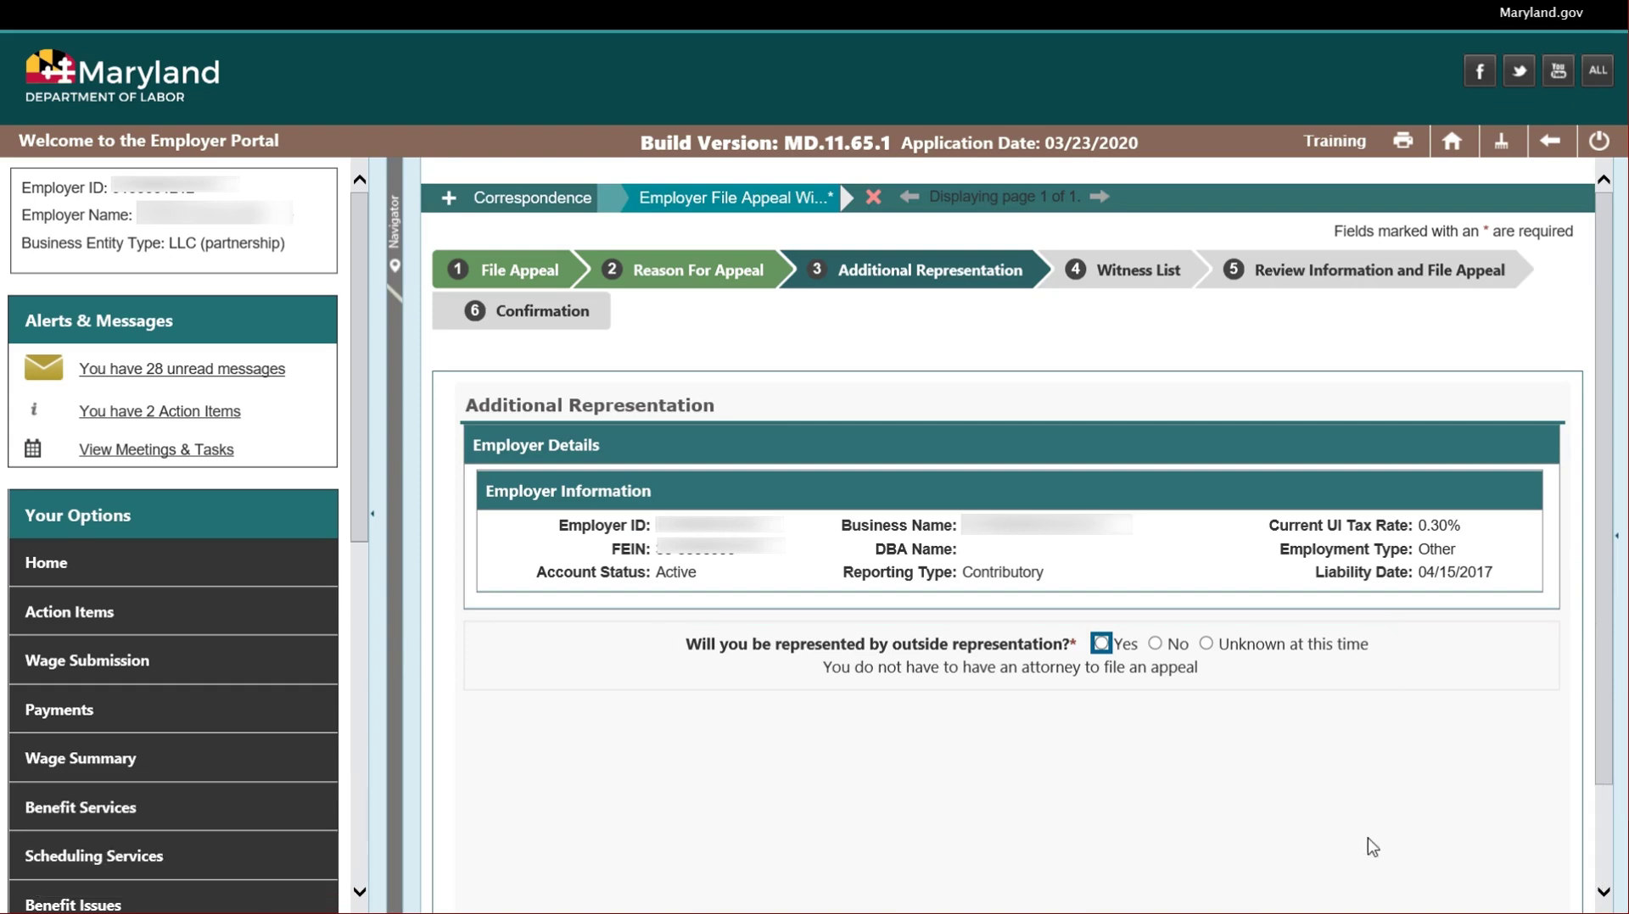
# Choose outside representation, save a Baltimore, Maryland representative's details, and advance to Witness List.
pyautogui.click(1101, 644)
pyautogui.scroll(-2, 999, 674)
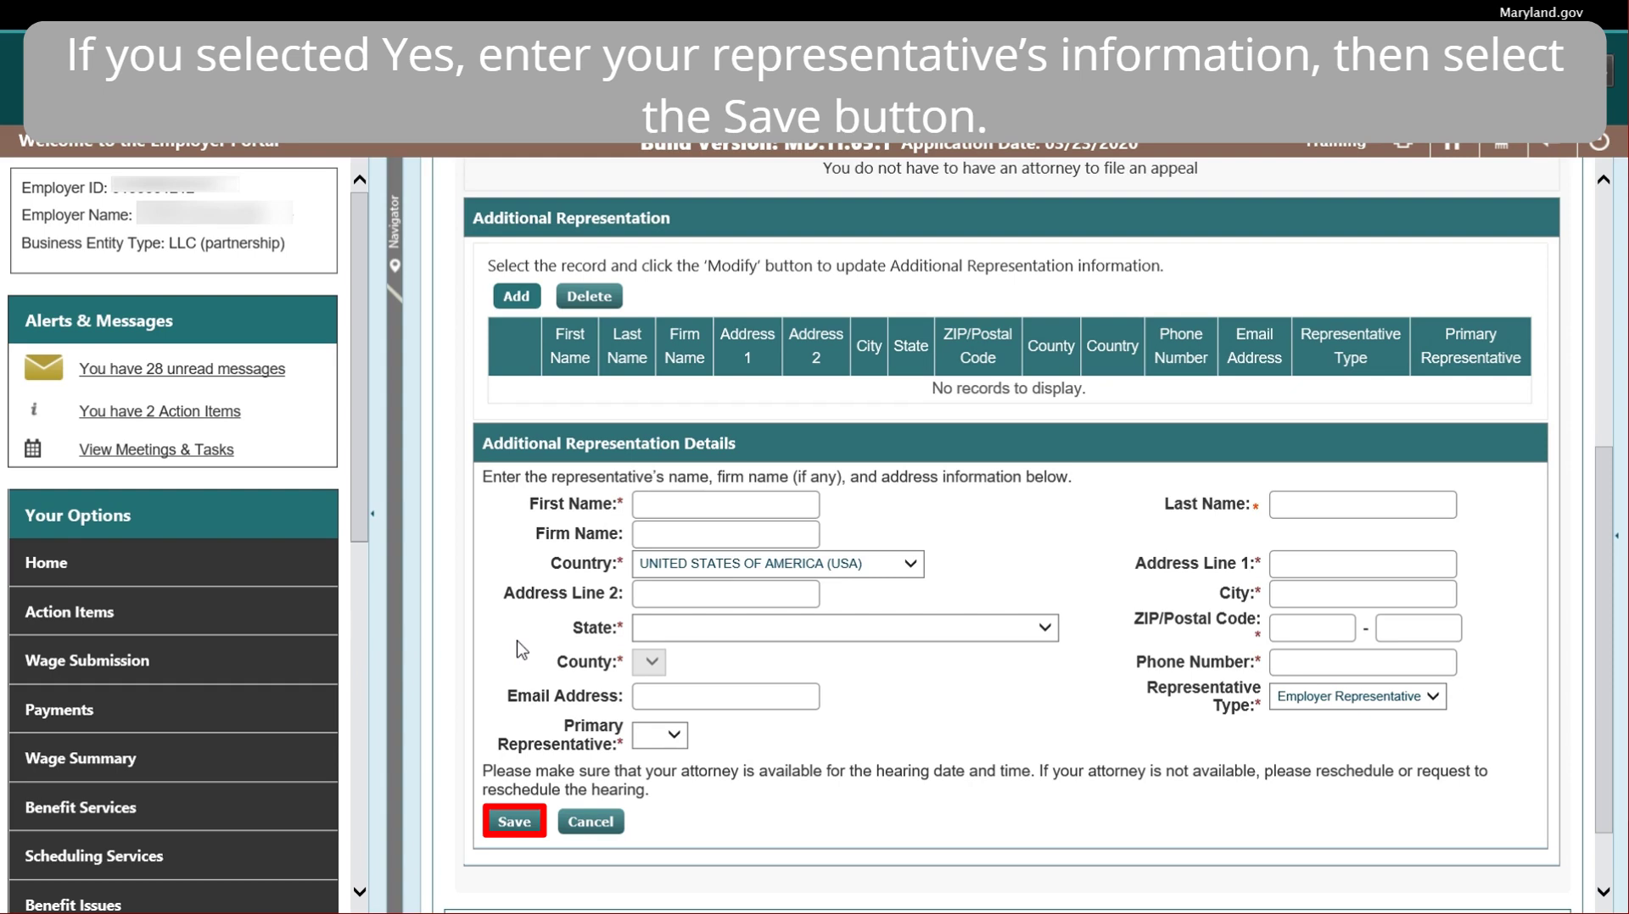
pyautogui.click(665, 505)
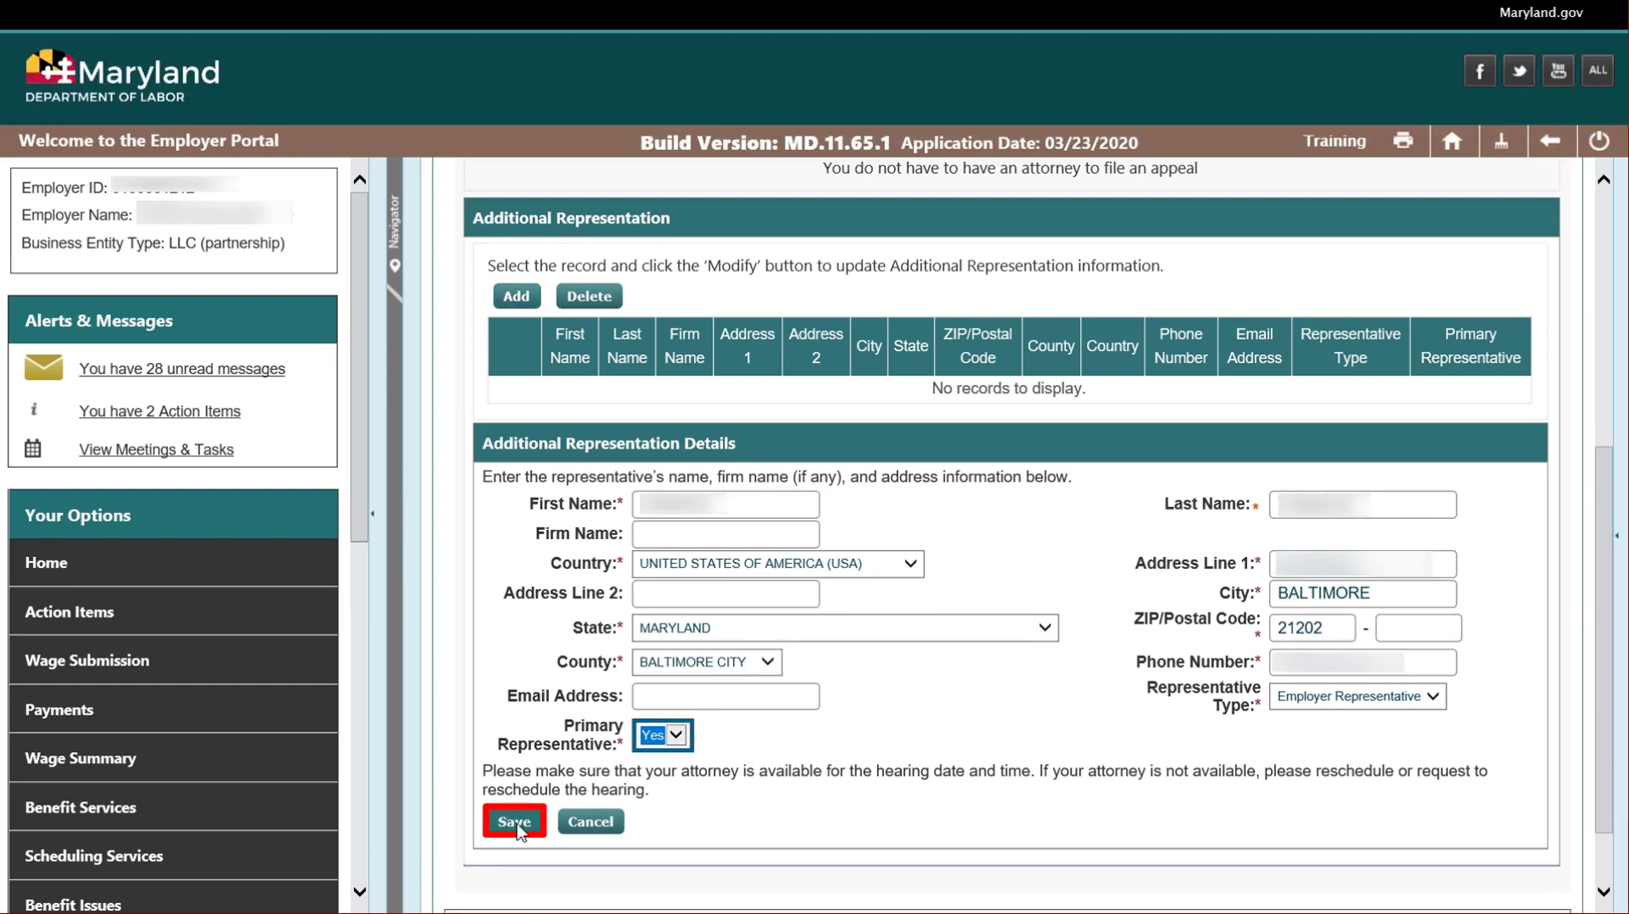
pyautogui.click(514, 829)
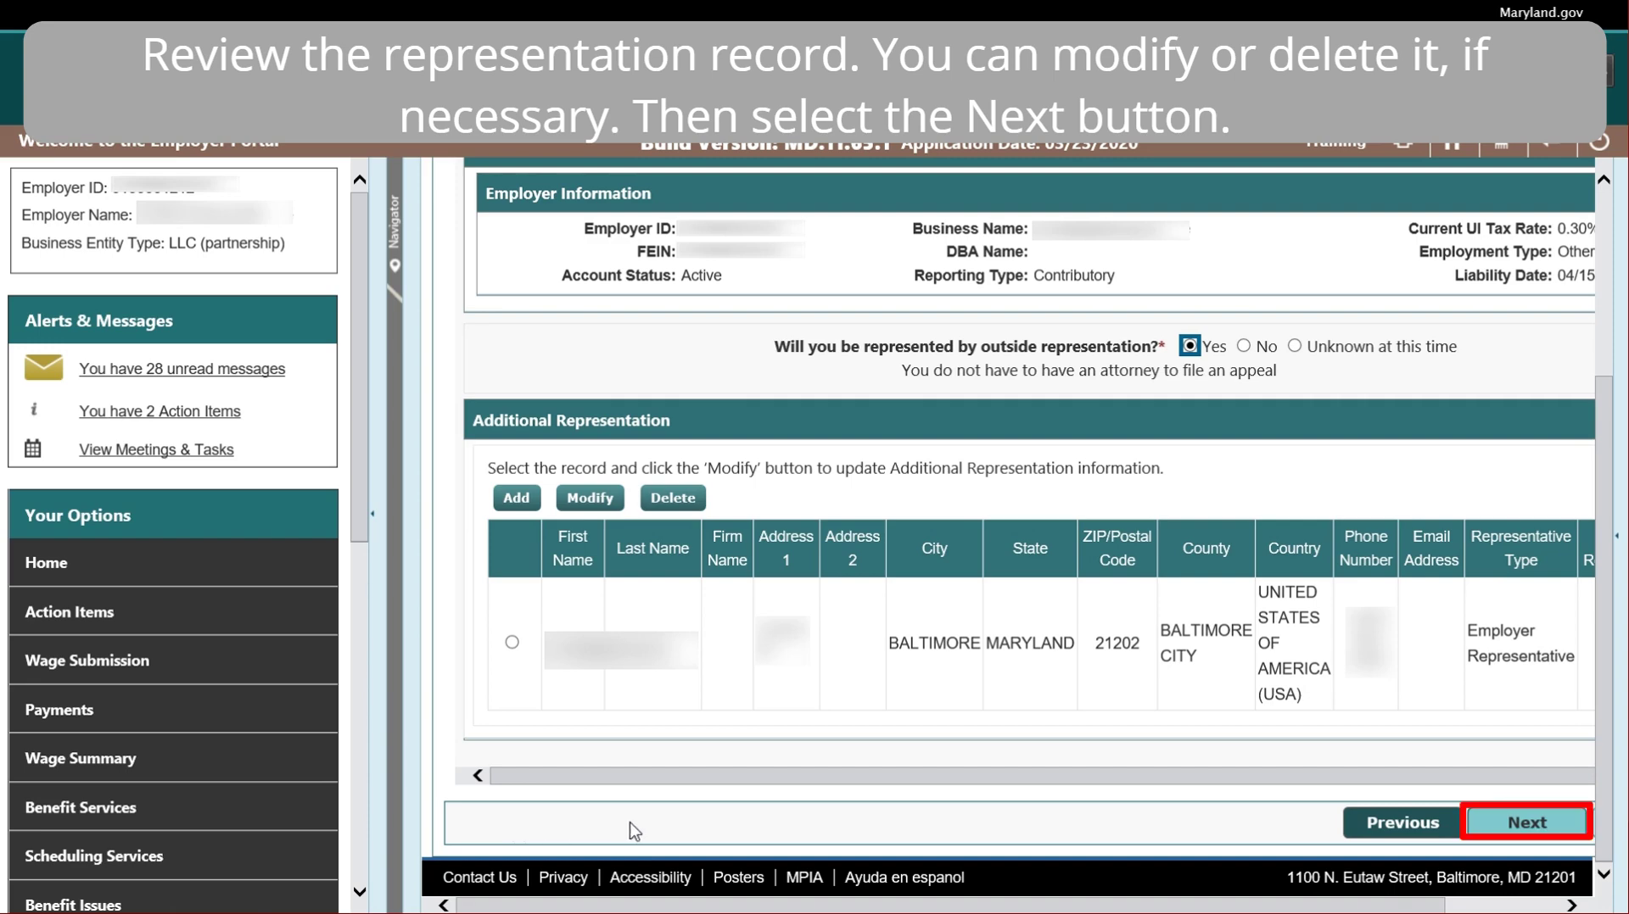
pyautogui.click(1495, 821)
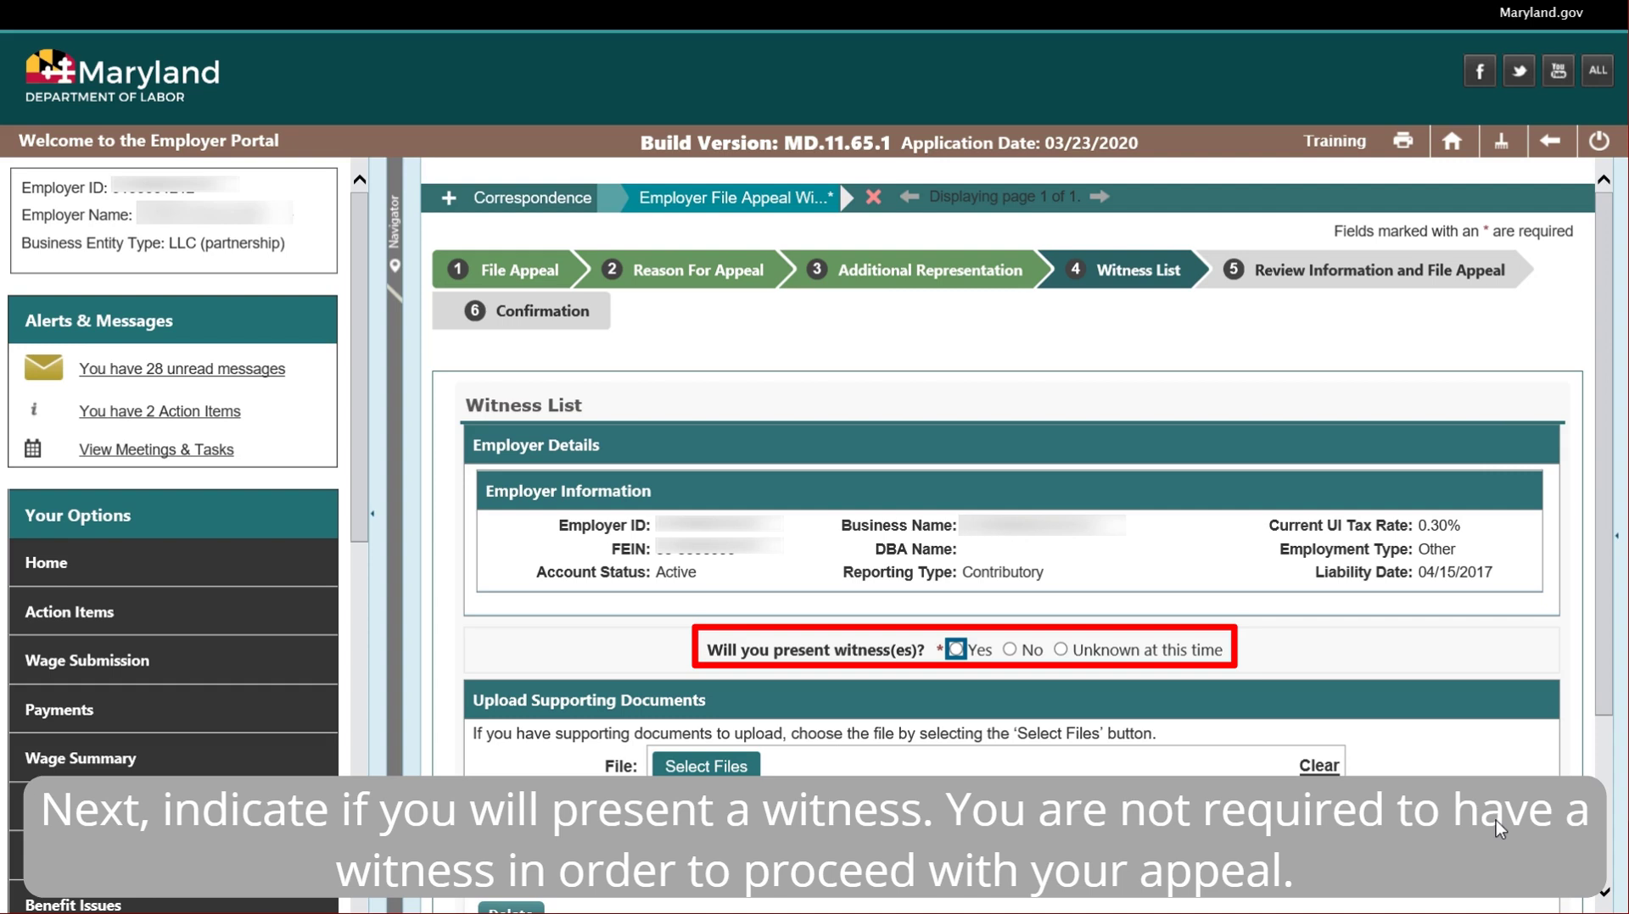
# Declare witnesses will be presented, upload the appeal documentation file, and add a new witness.
pyautogui.click(956, 651)
pyautogui.scroll(-3, 773, 634)
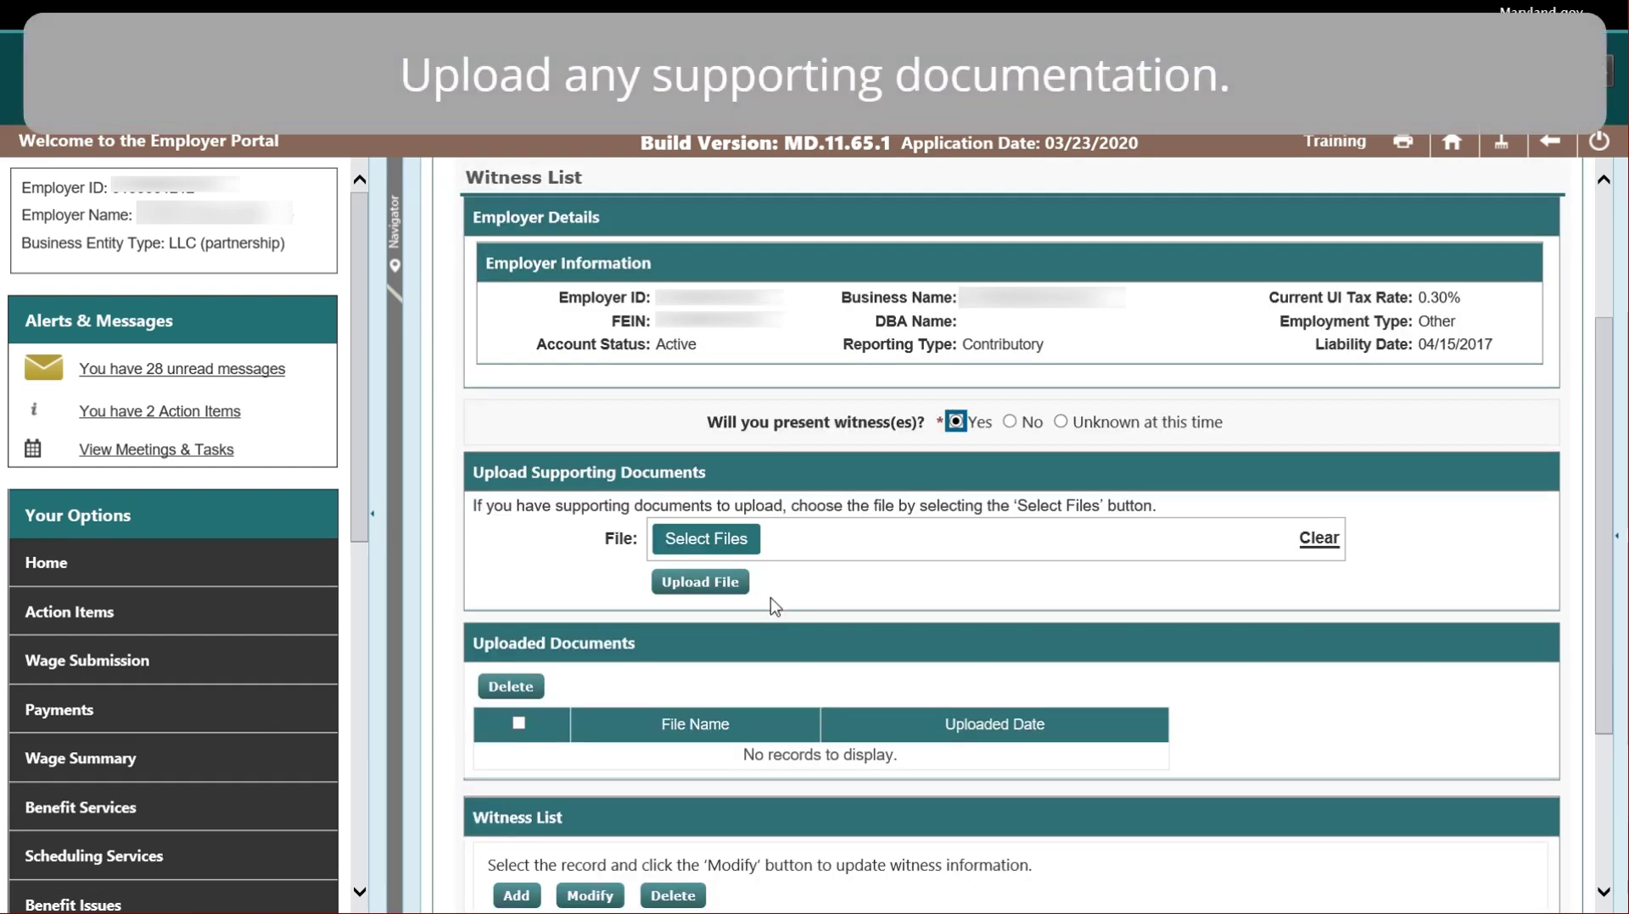
pyautogui.click(705, 543)
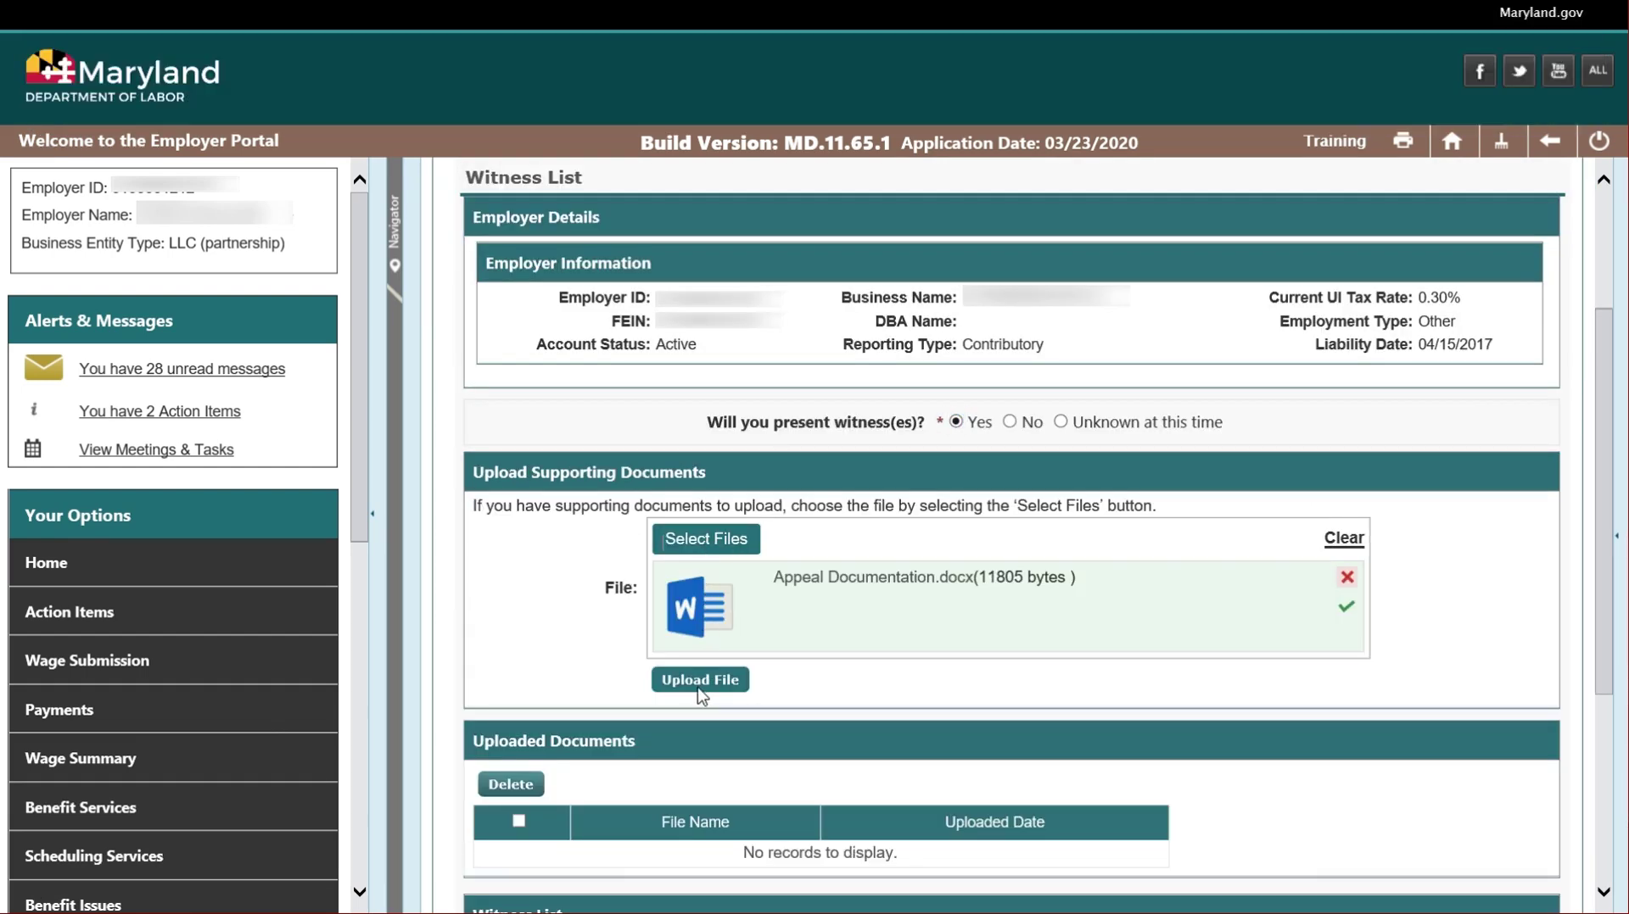
pyautogui.click(700, 681)
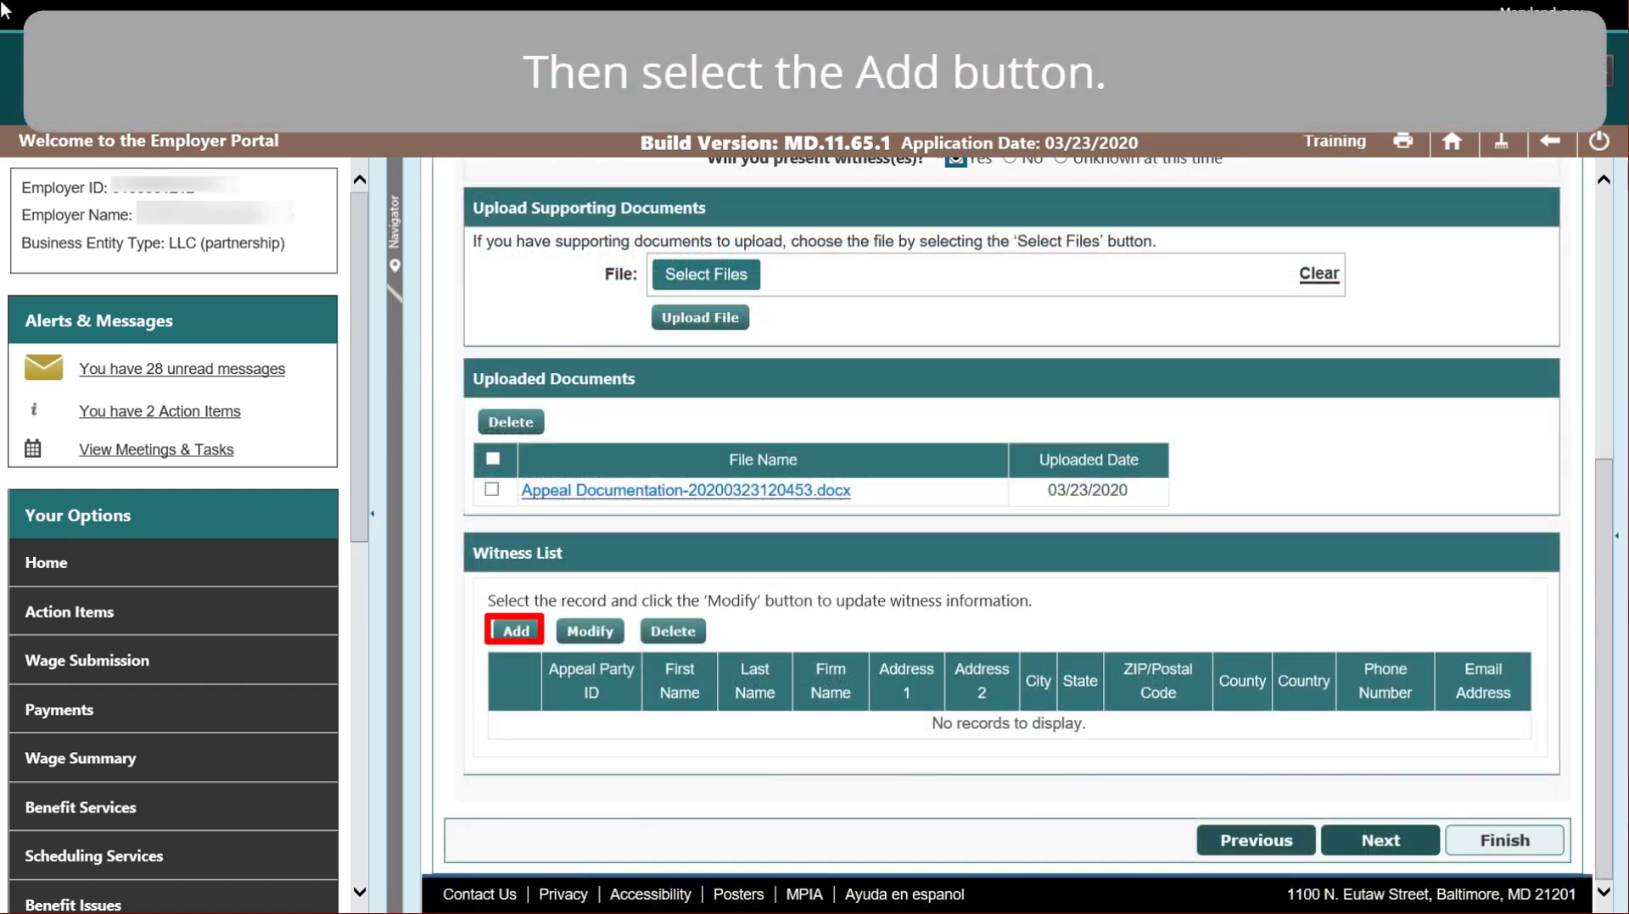
pyautogui.click(517, 632)
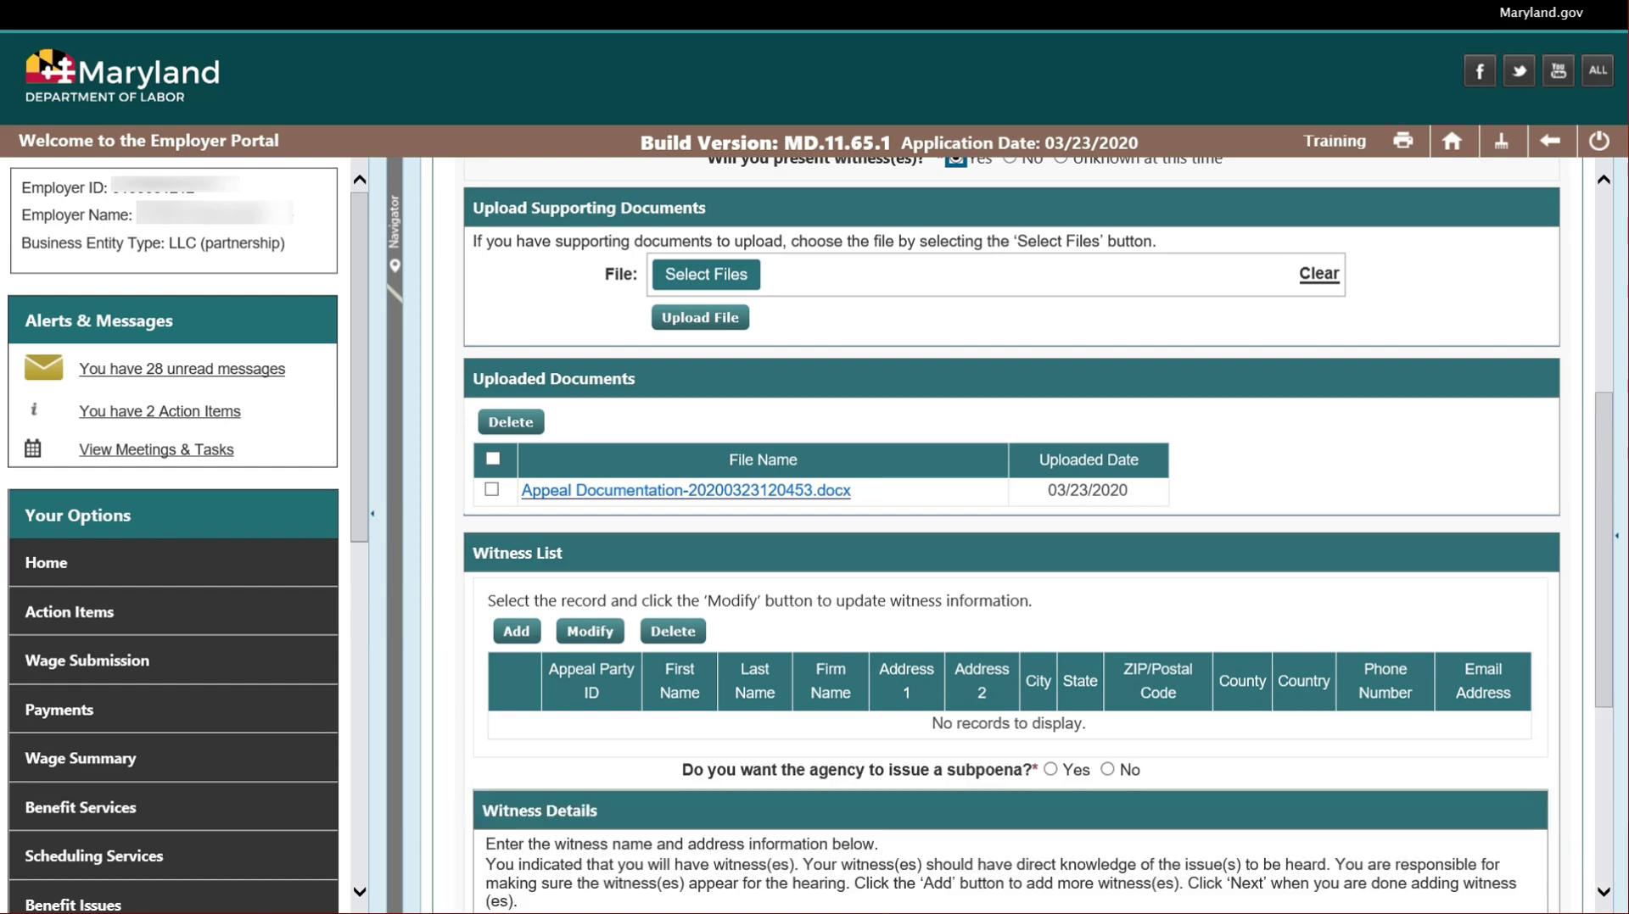
pyautogui.scroll(-4, 1052, 723)
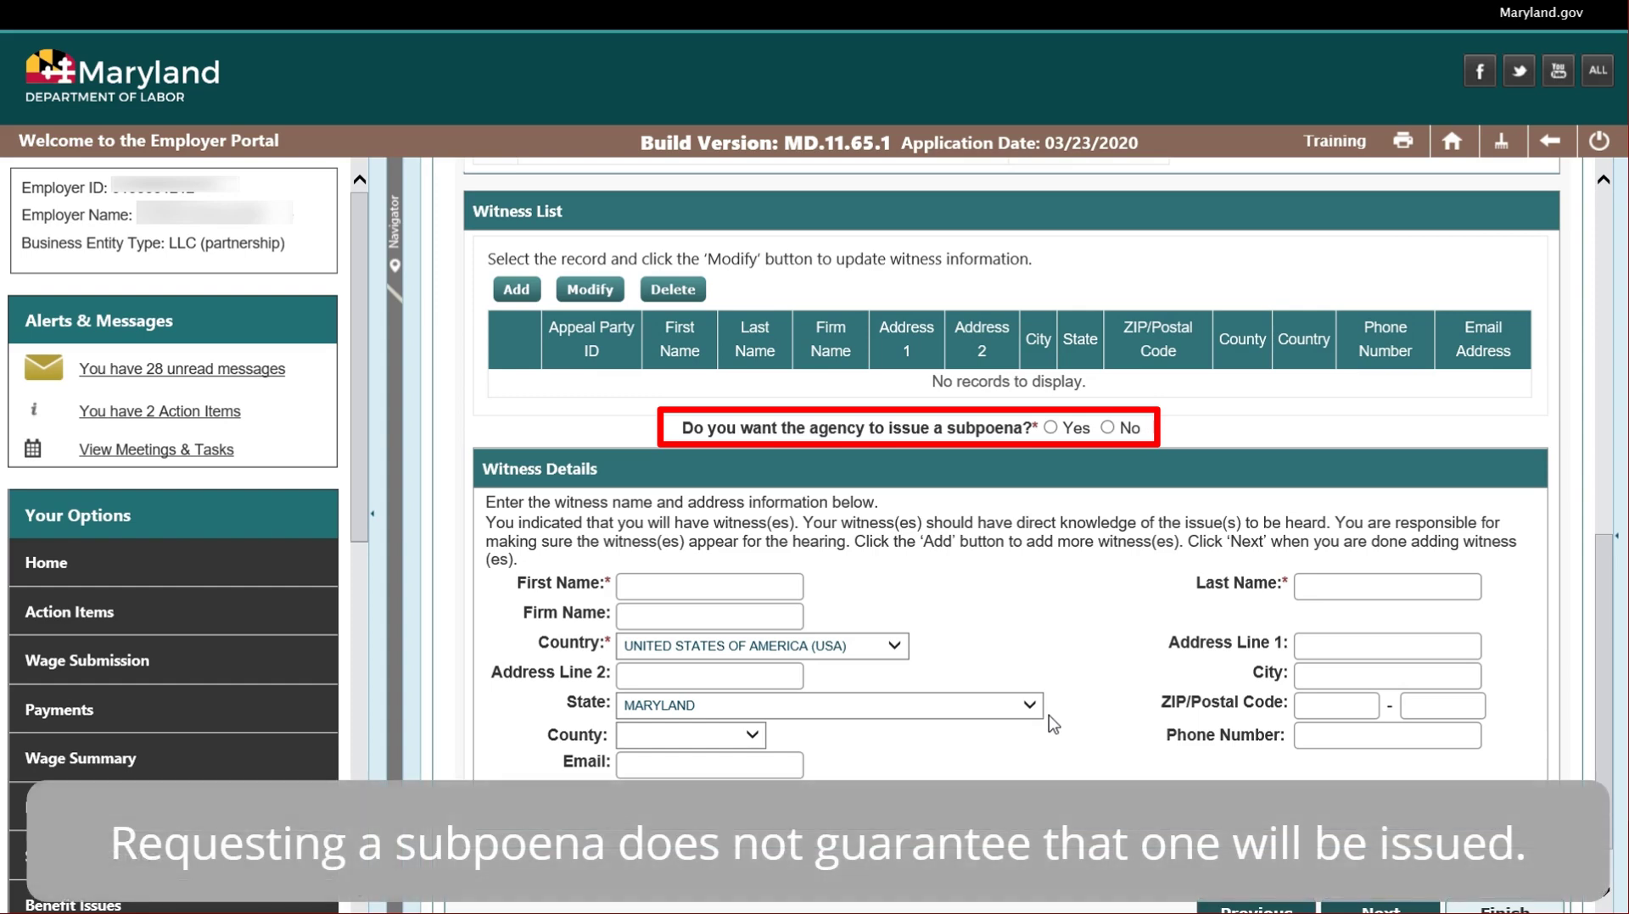
# Request a Both-type subpoena with the reason 'To provide witness testimony'.
pyautogui.click(1050, 428)
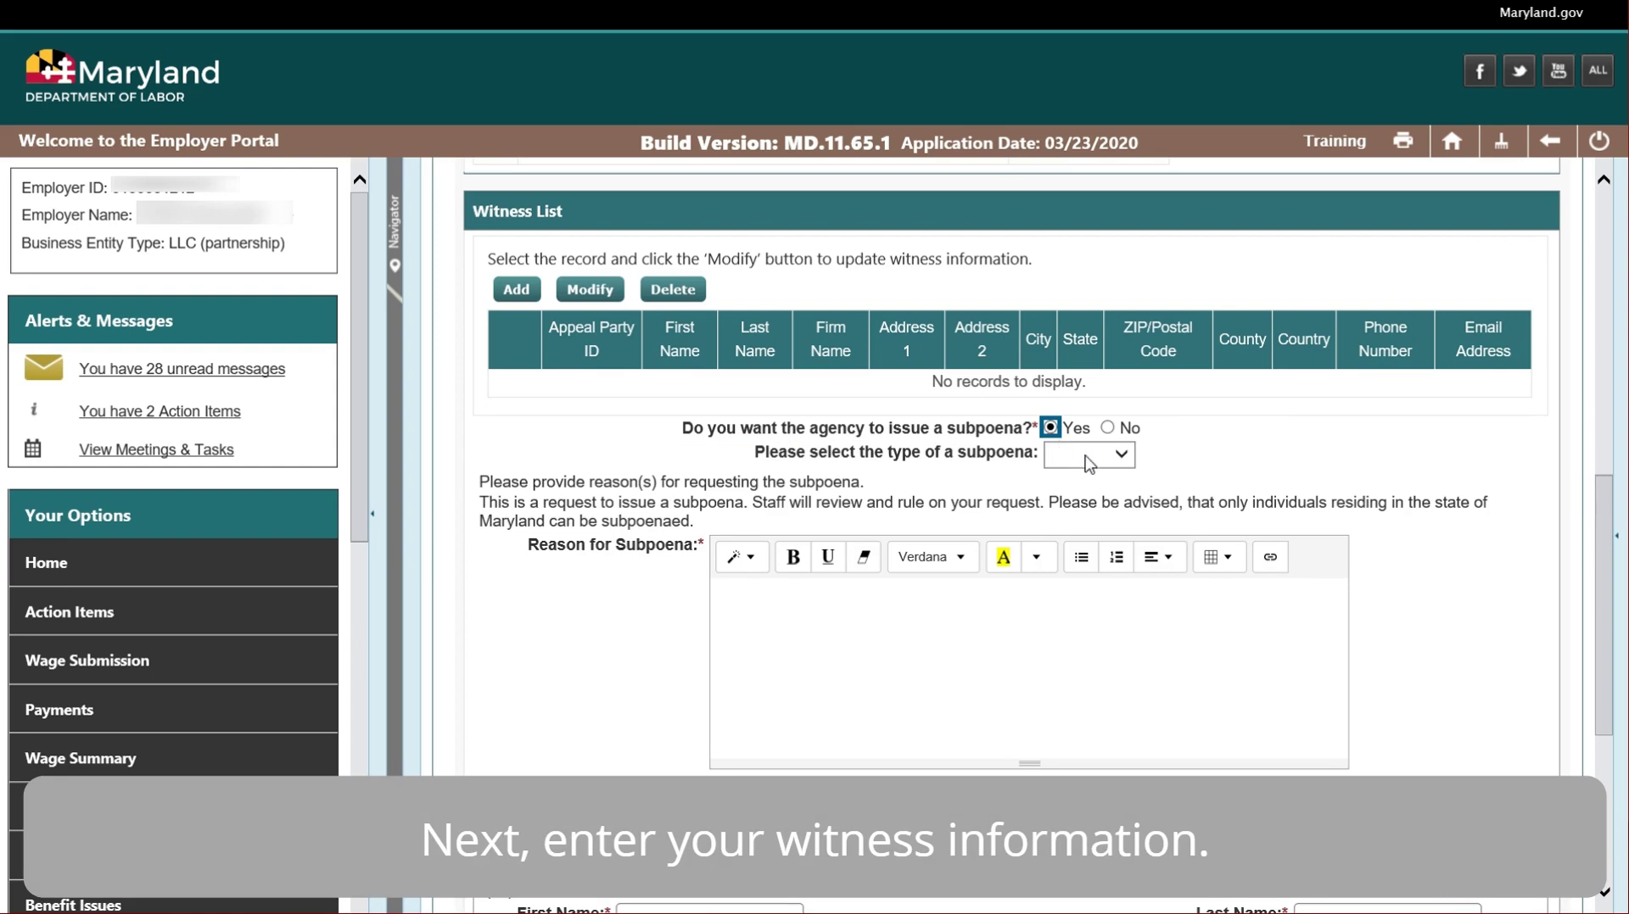
pyautogui.click(1121, 458)
pyautogui.click(1069, 475)
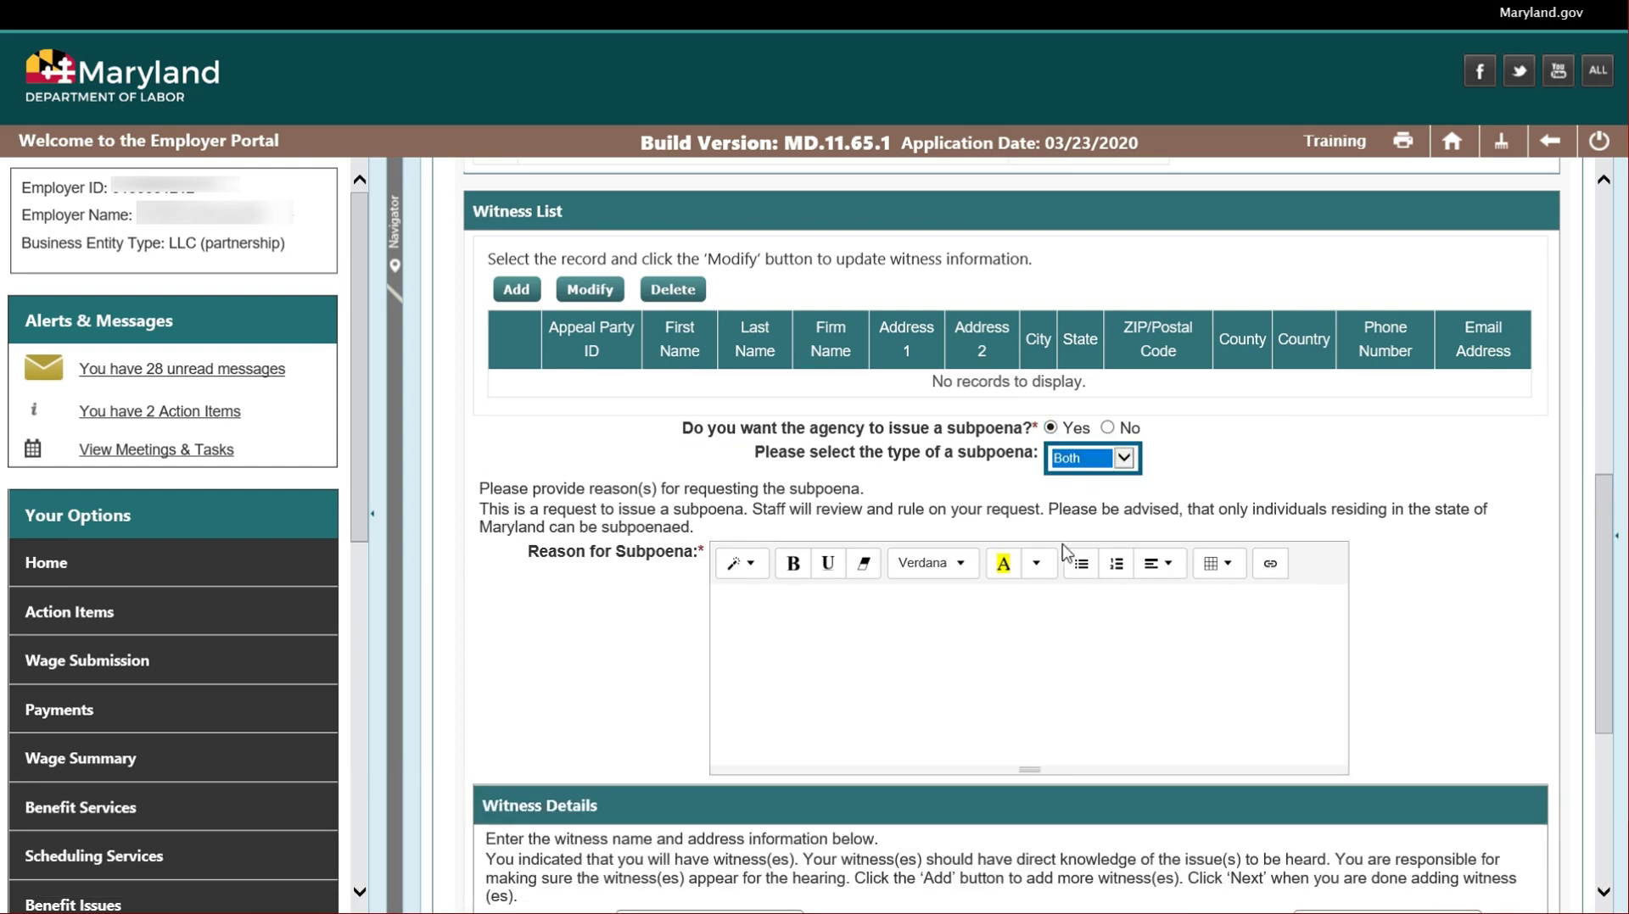
pyautogui.click(954, 648)
pyautogui.scroll(-4, 1009, 535)
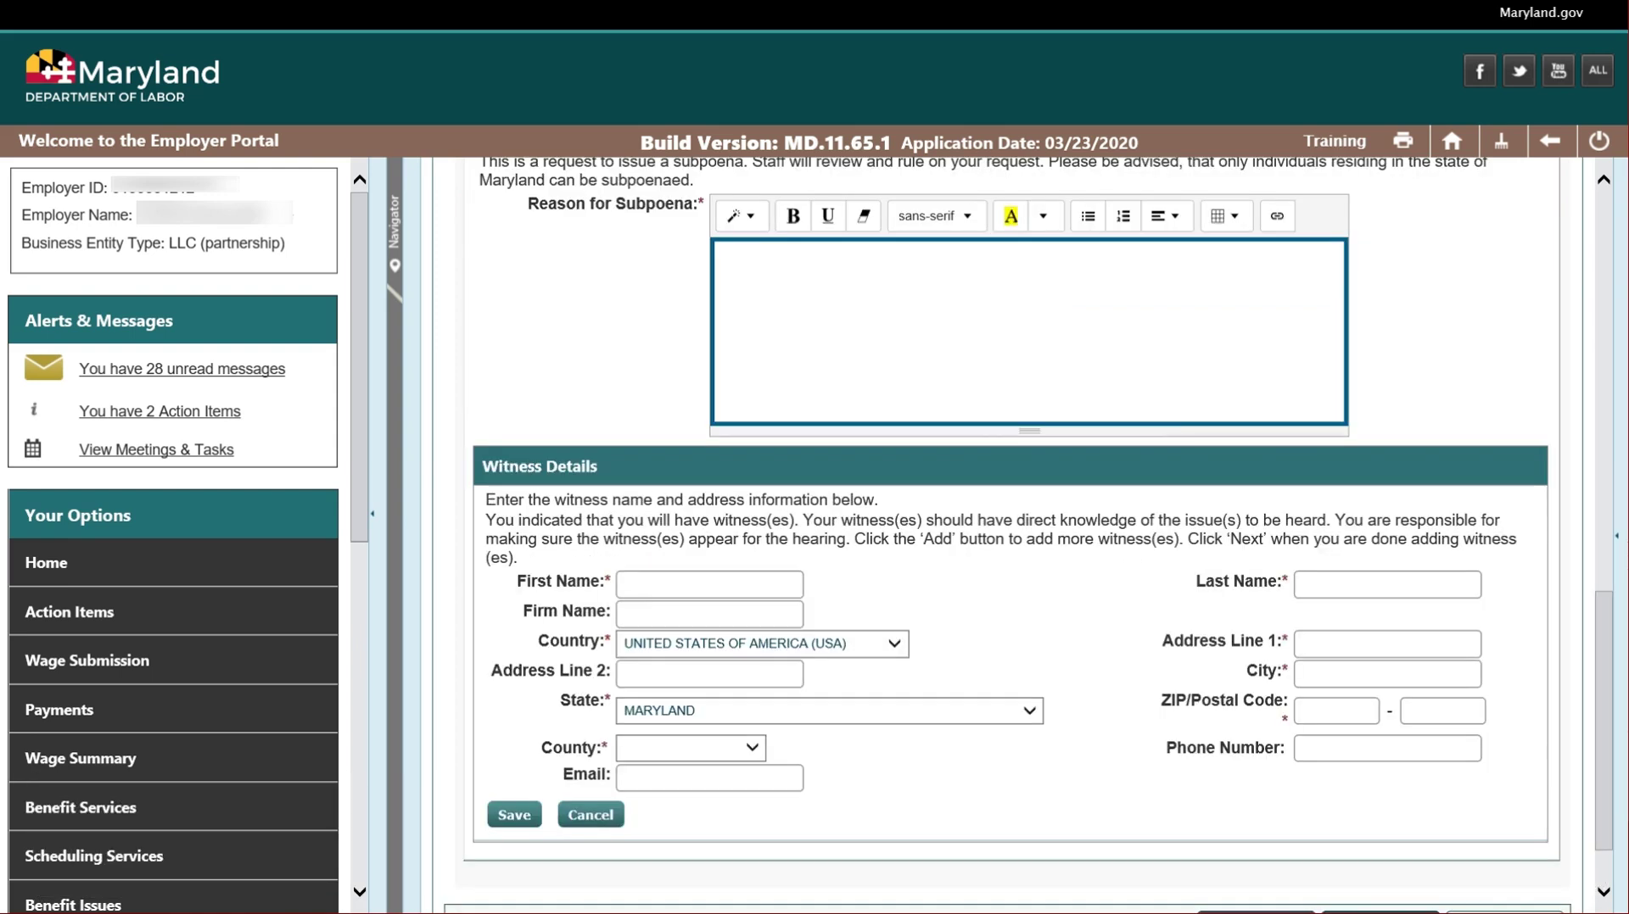
pyautogui.write('To provide witness testimony')
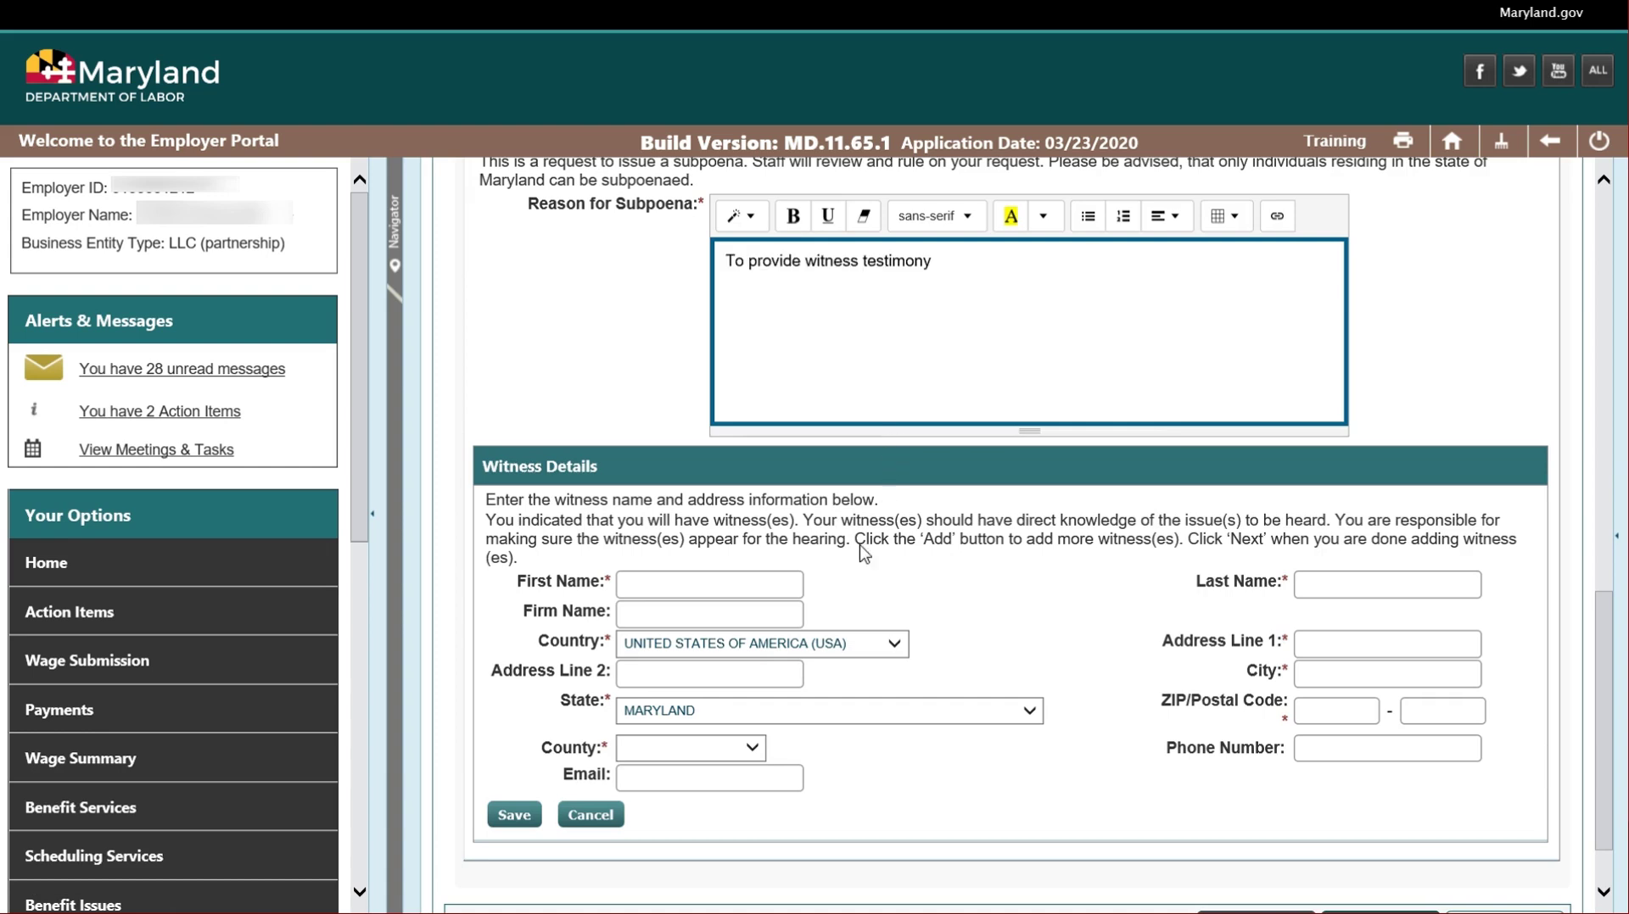
# Save the Baltimore witness's details and continue to Multi Appeals.
pyautogui.click(740, 587)
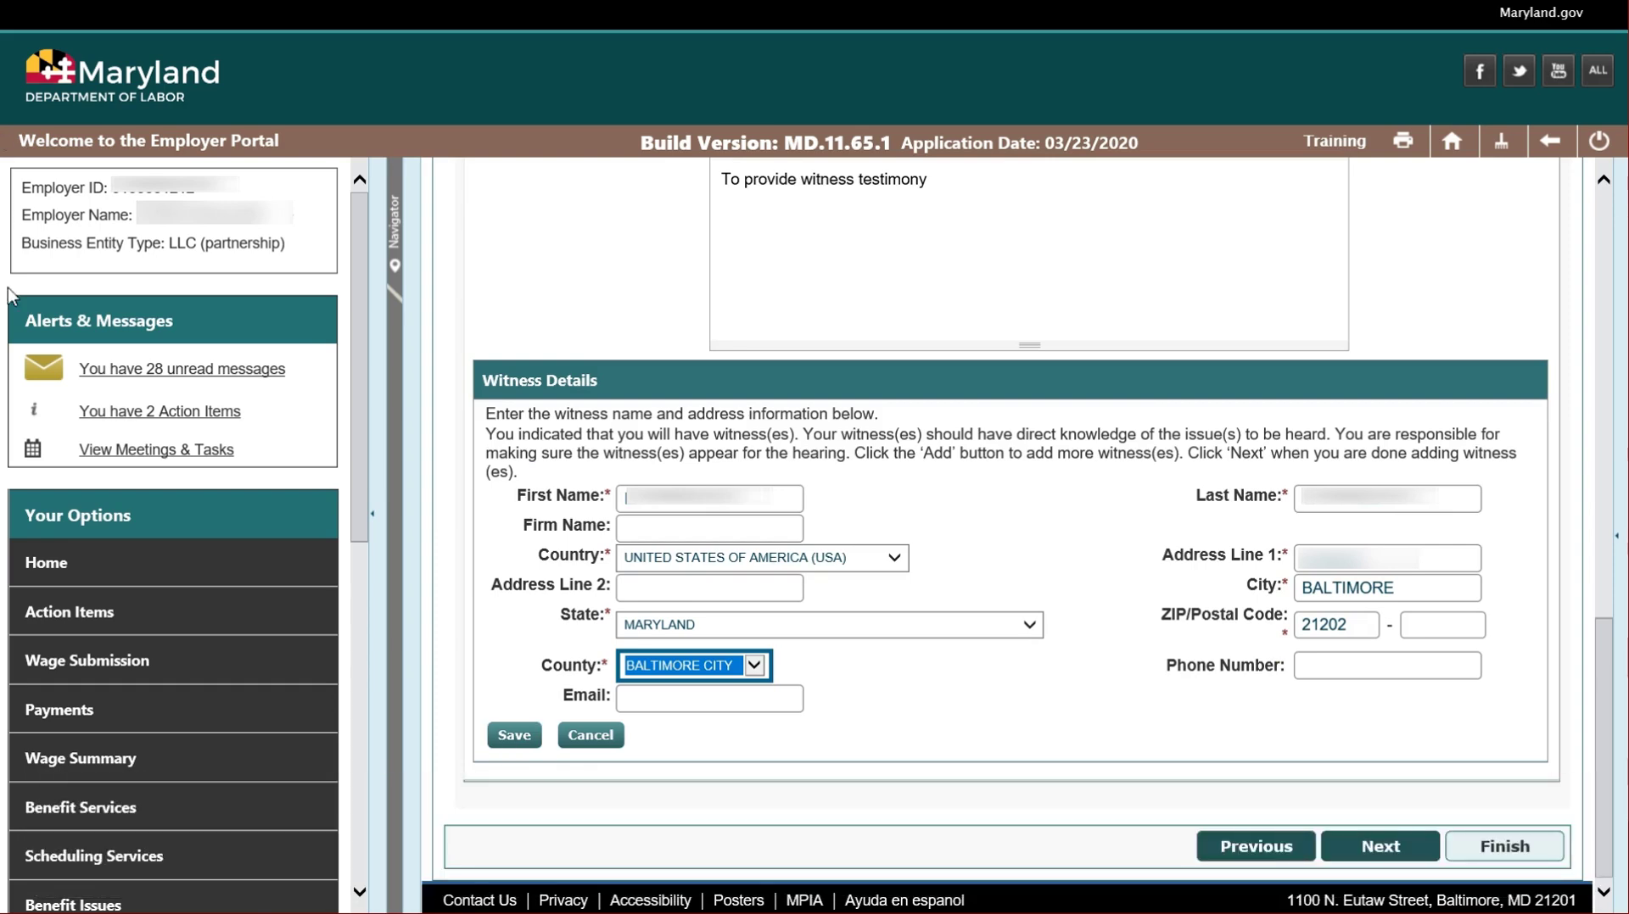
pyautogui.click(512, 736)
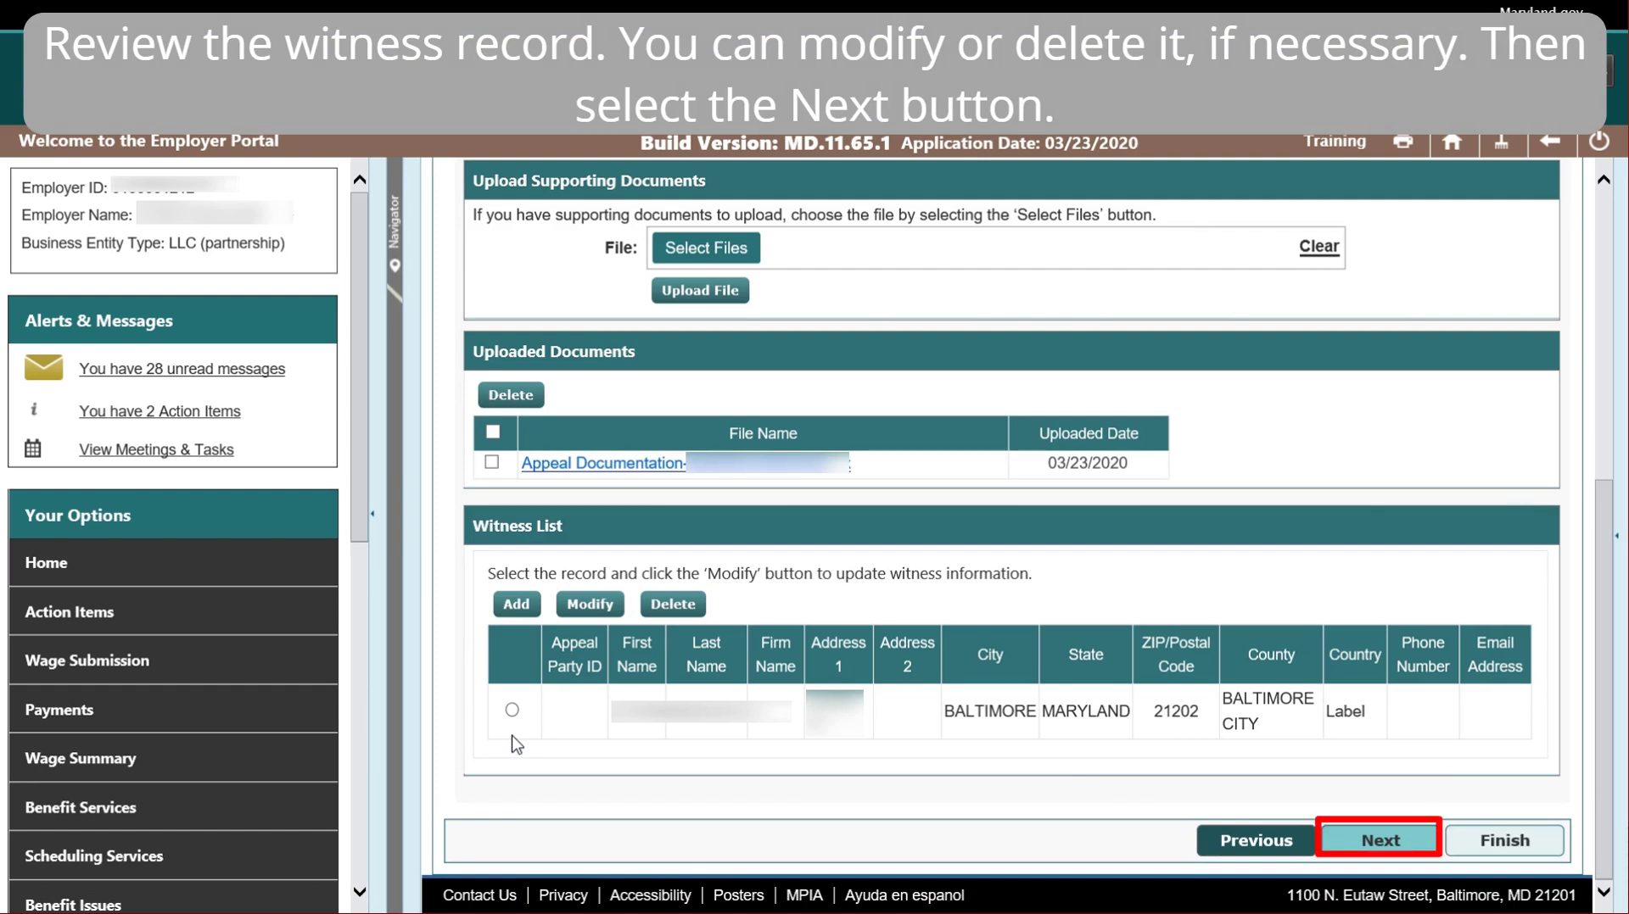
pyautogui.click(1360, 855)
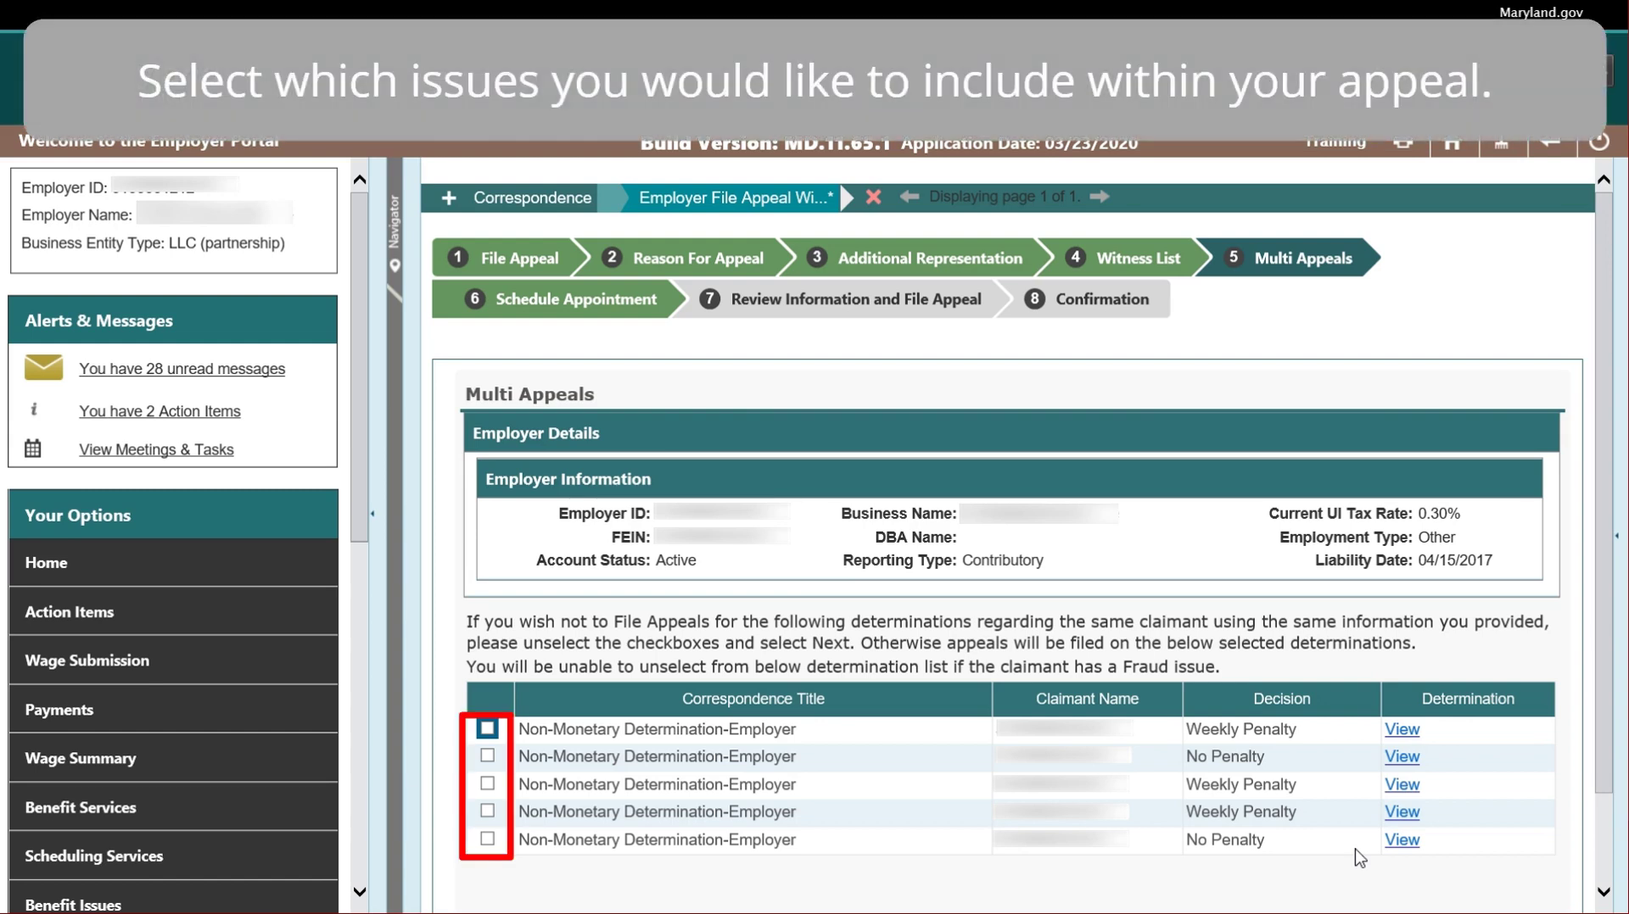
# Select the first two Non-Monetary Determinations for the appeal and continue to Schedule Appointment.
pyautogui.click(488, 733)
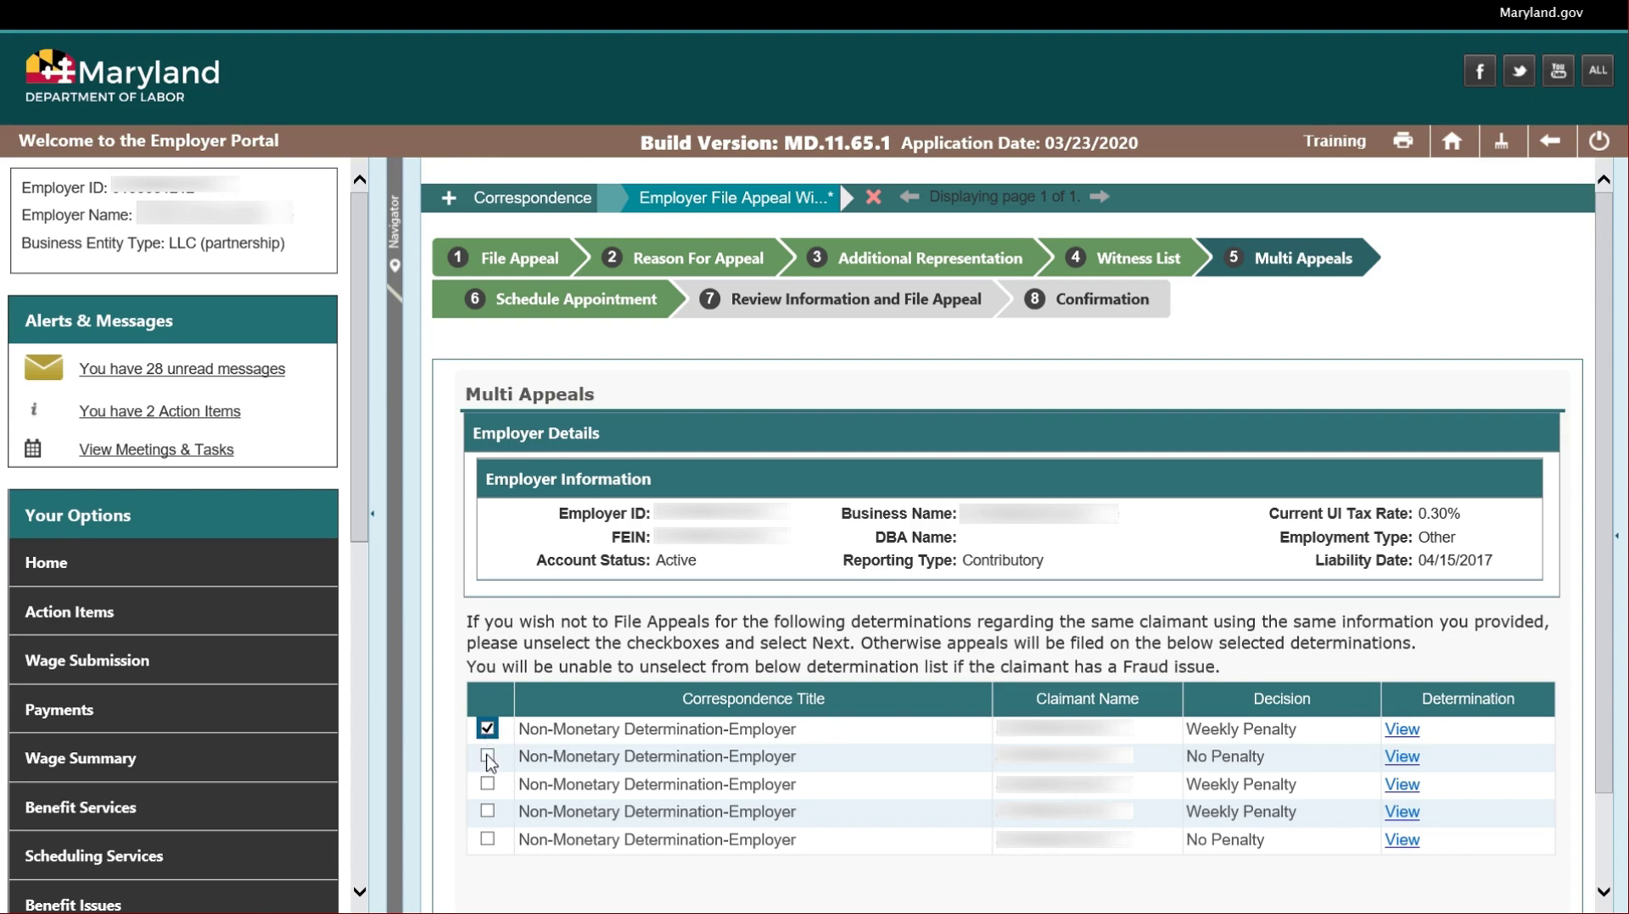
pyautogui.click(488, 757)
pyautogui.scroll(-2, 1370, 735)
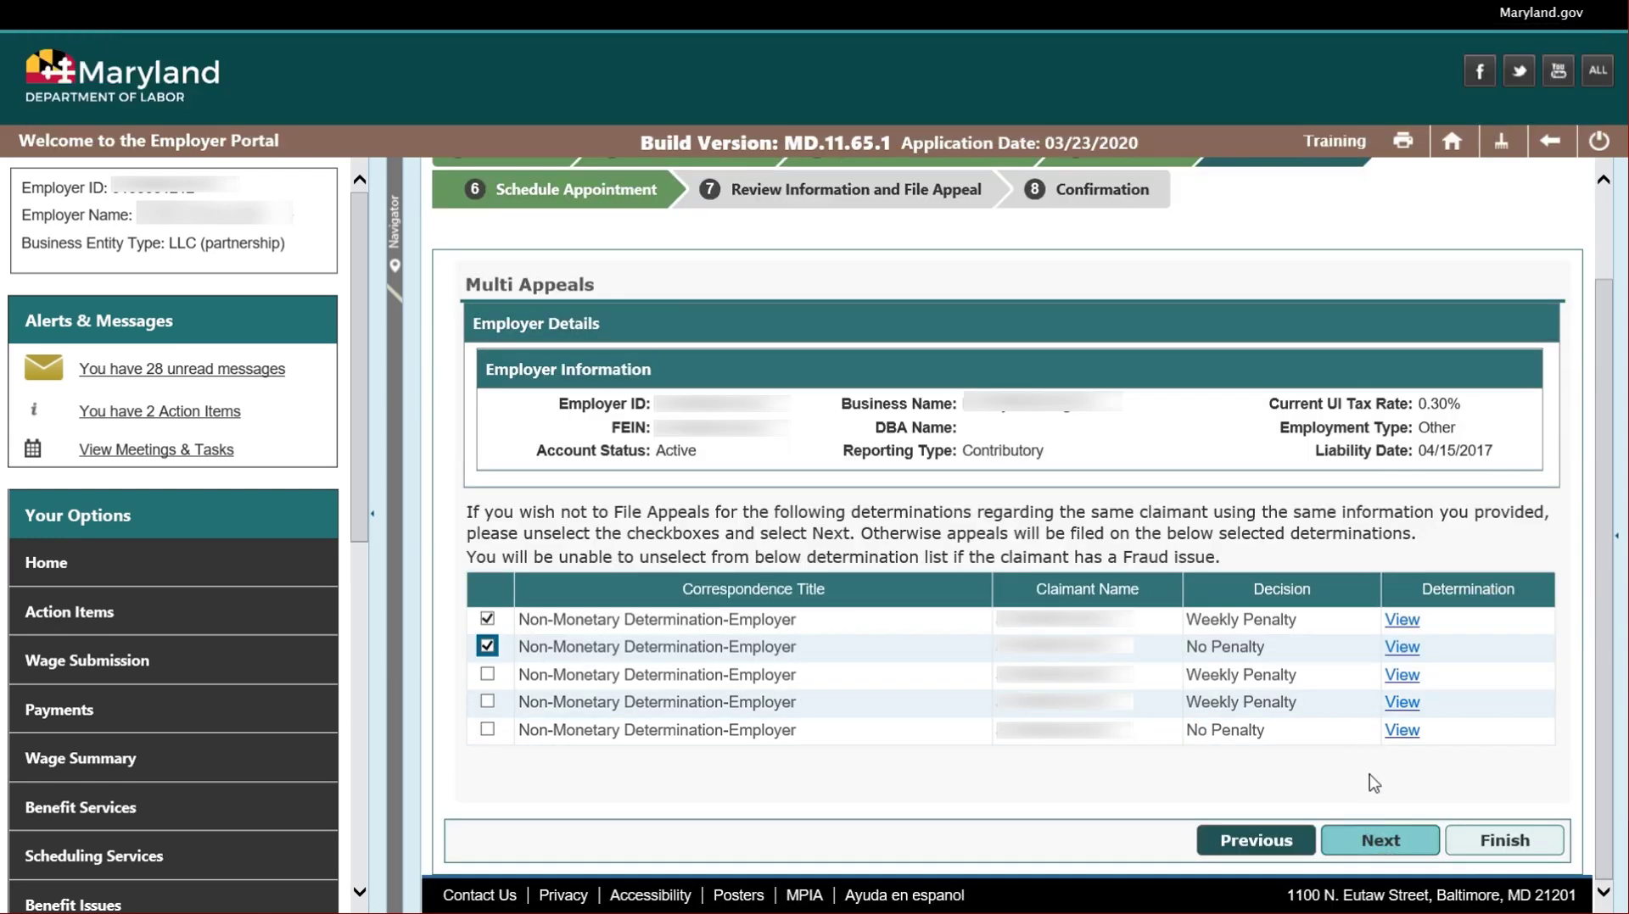
pyautogui.click(1378, 843)
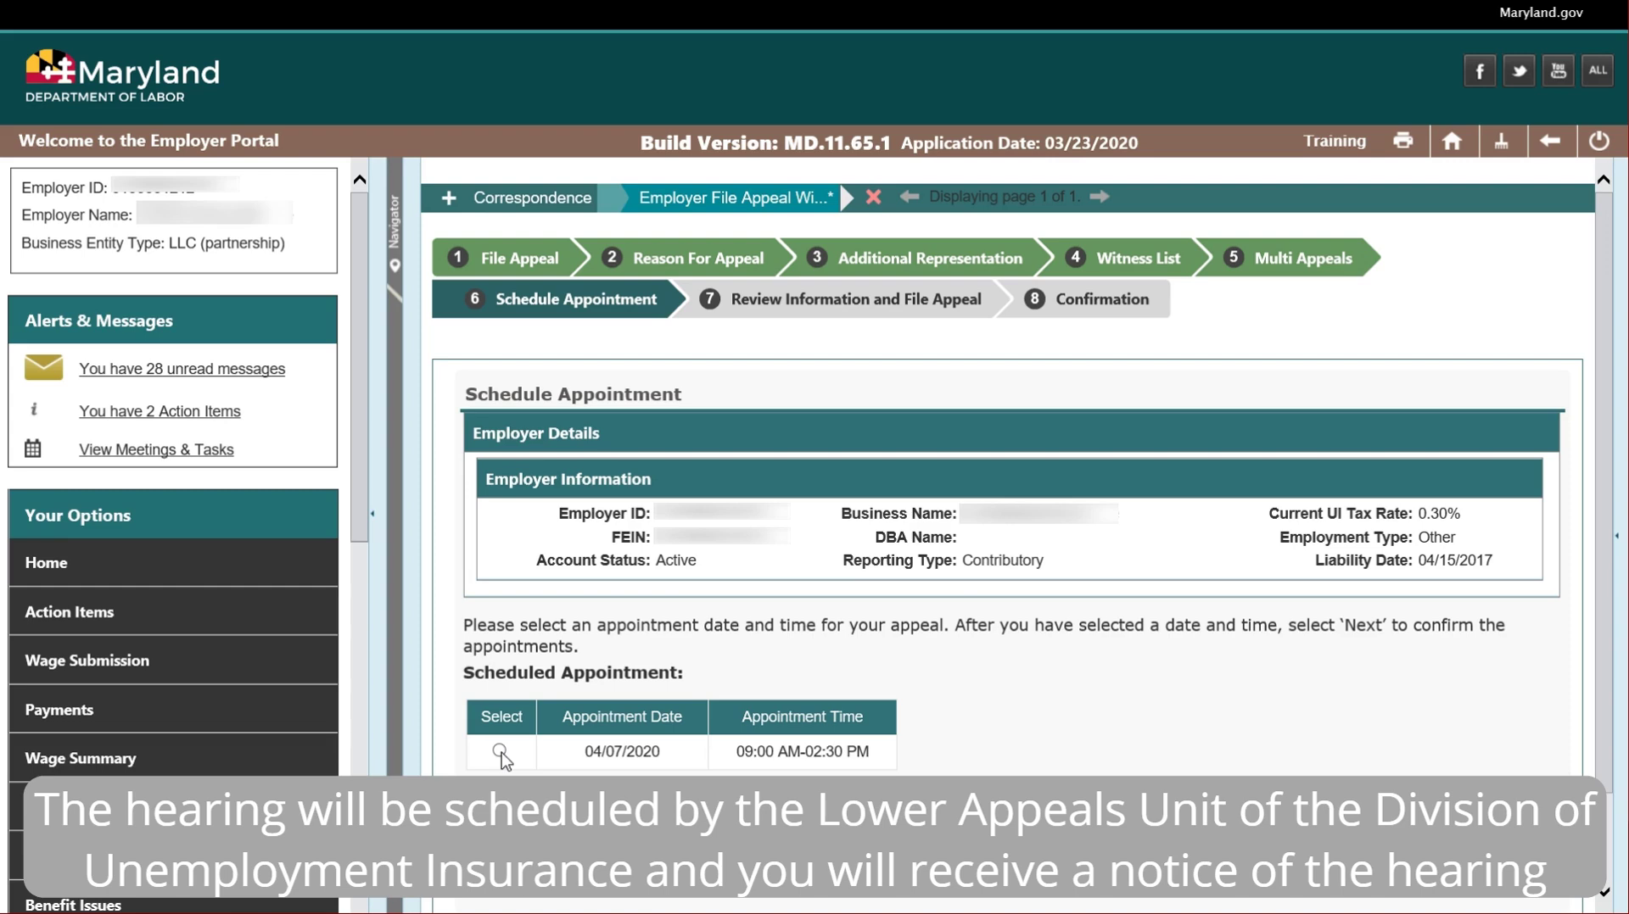
# Select the 04/07/2020 09:00 AM-02:30 PM hearing slot and continue to review.
pyautogui.click(500, 752)
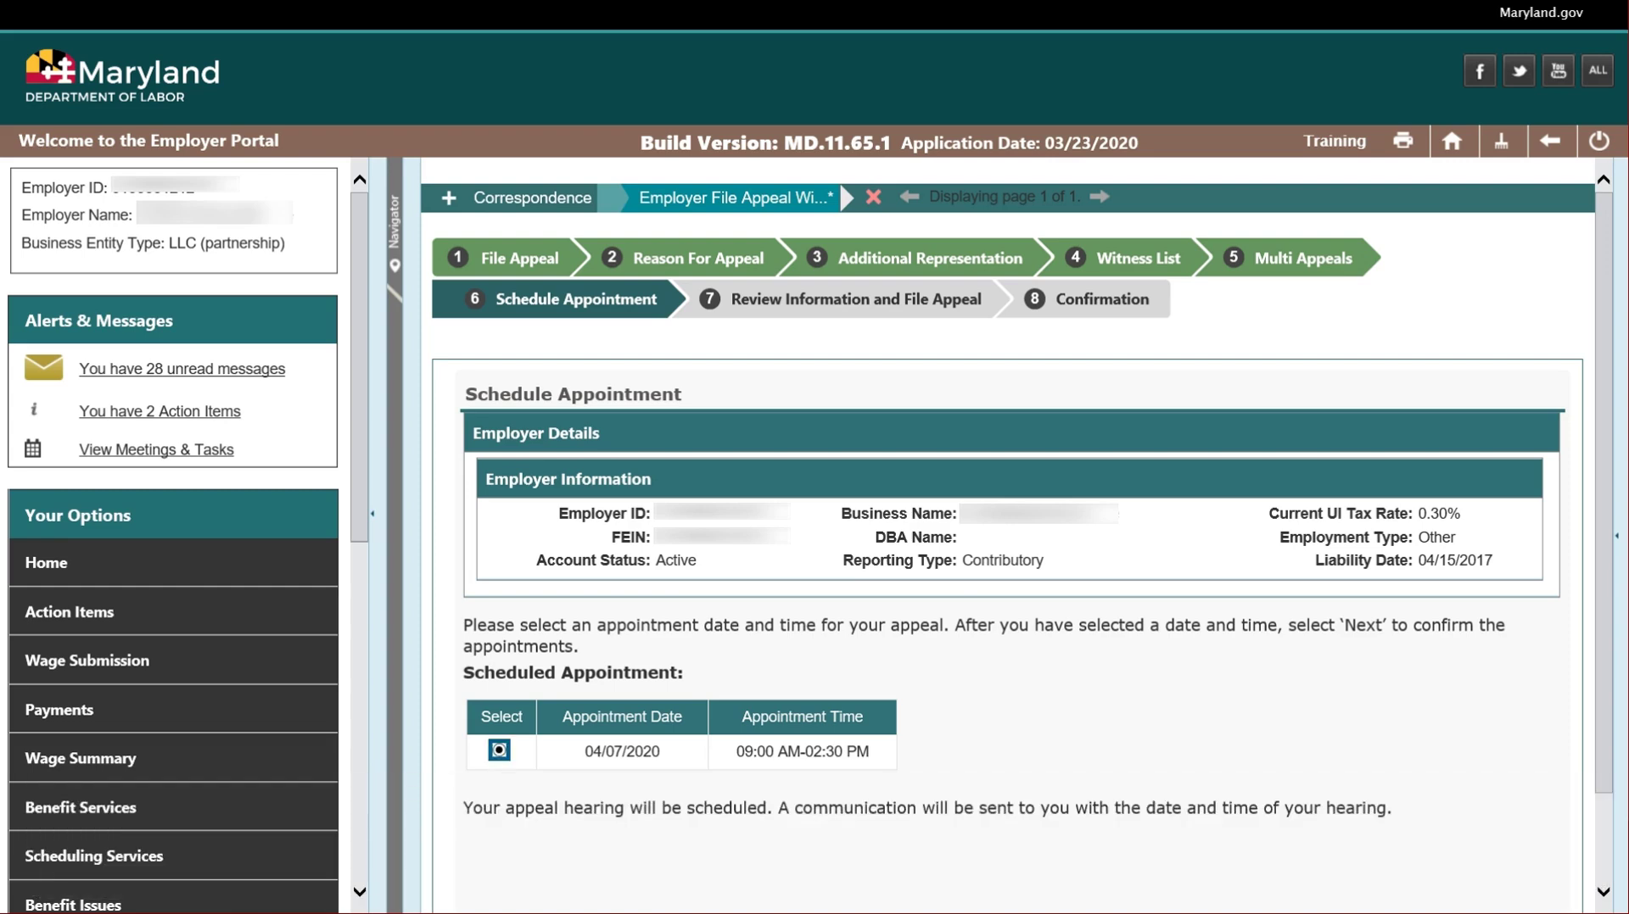
pyautogui.scroll(-2, 1182, 738)
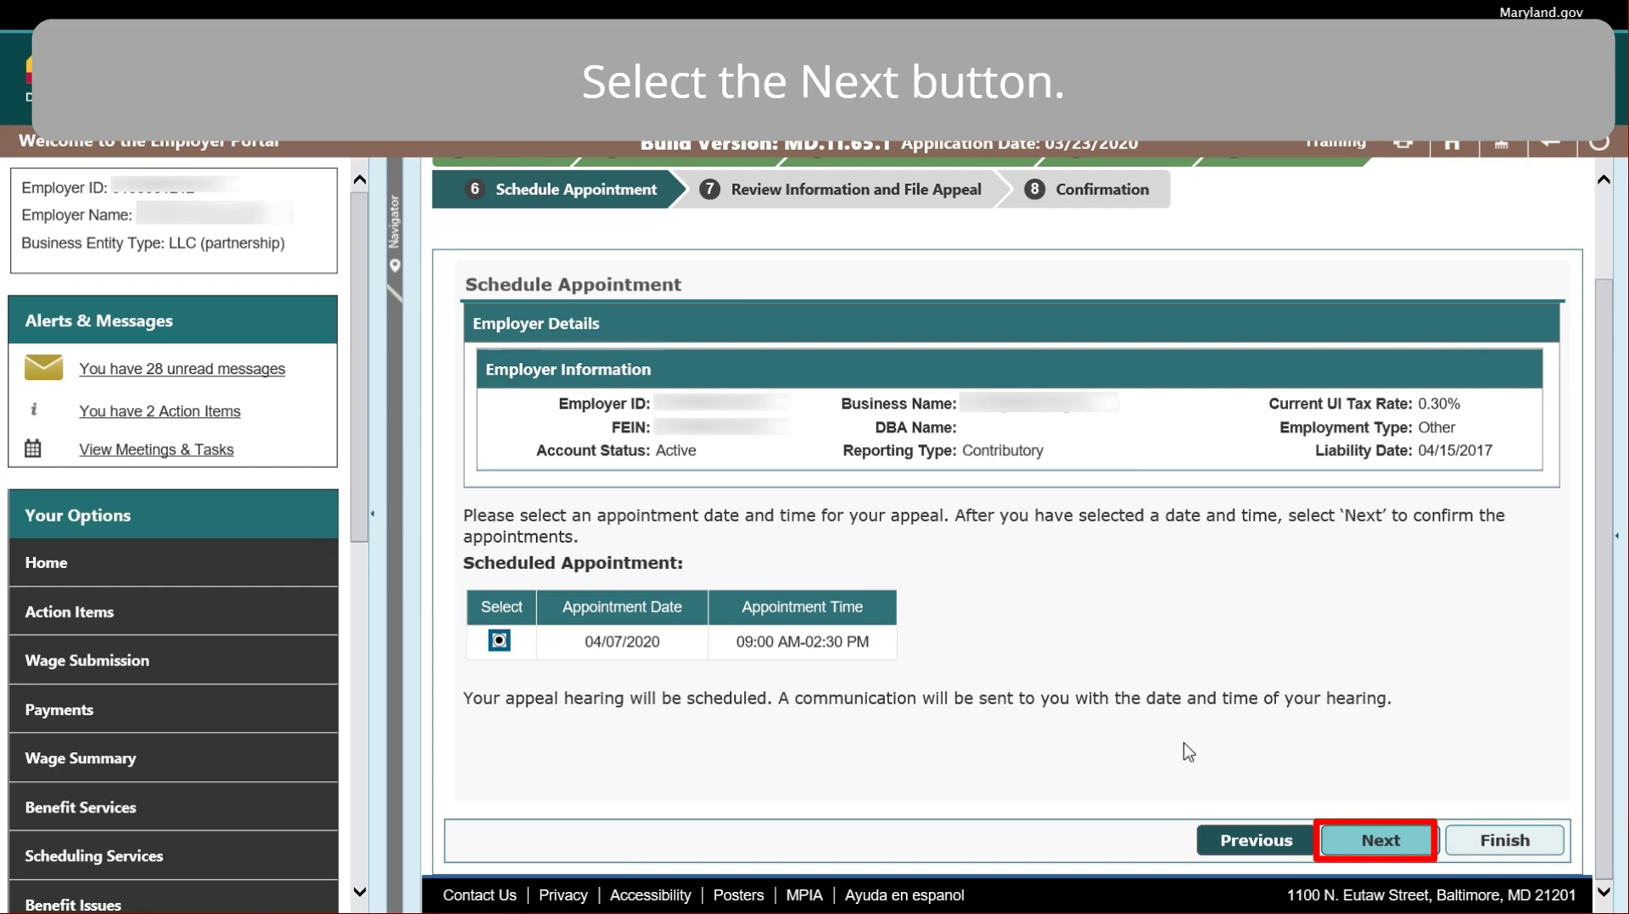
pyautogui.click(1374, 841)
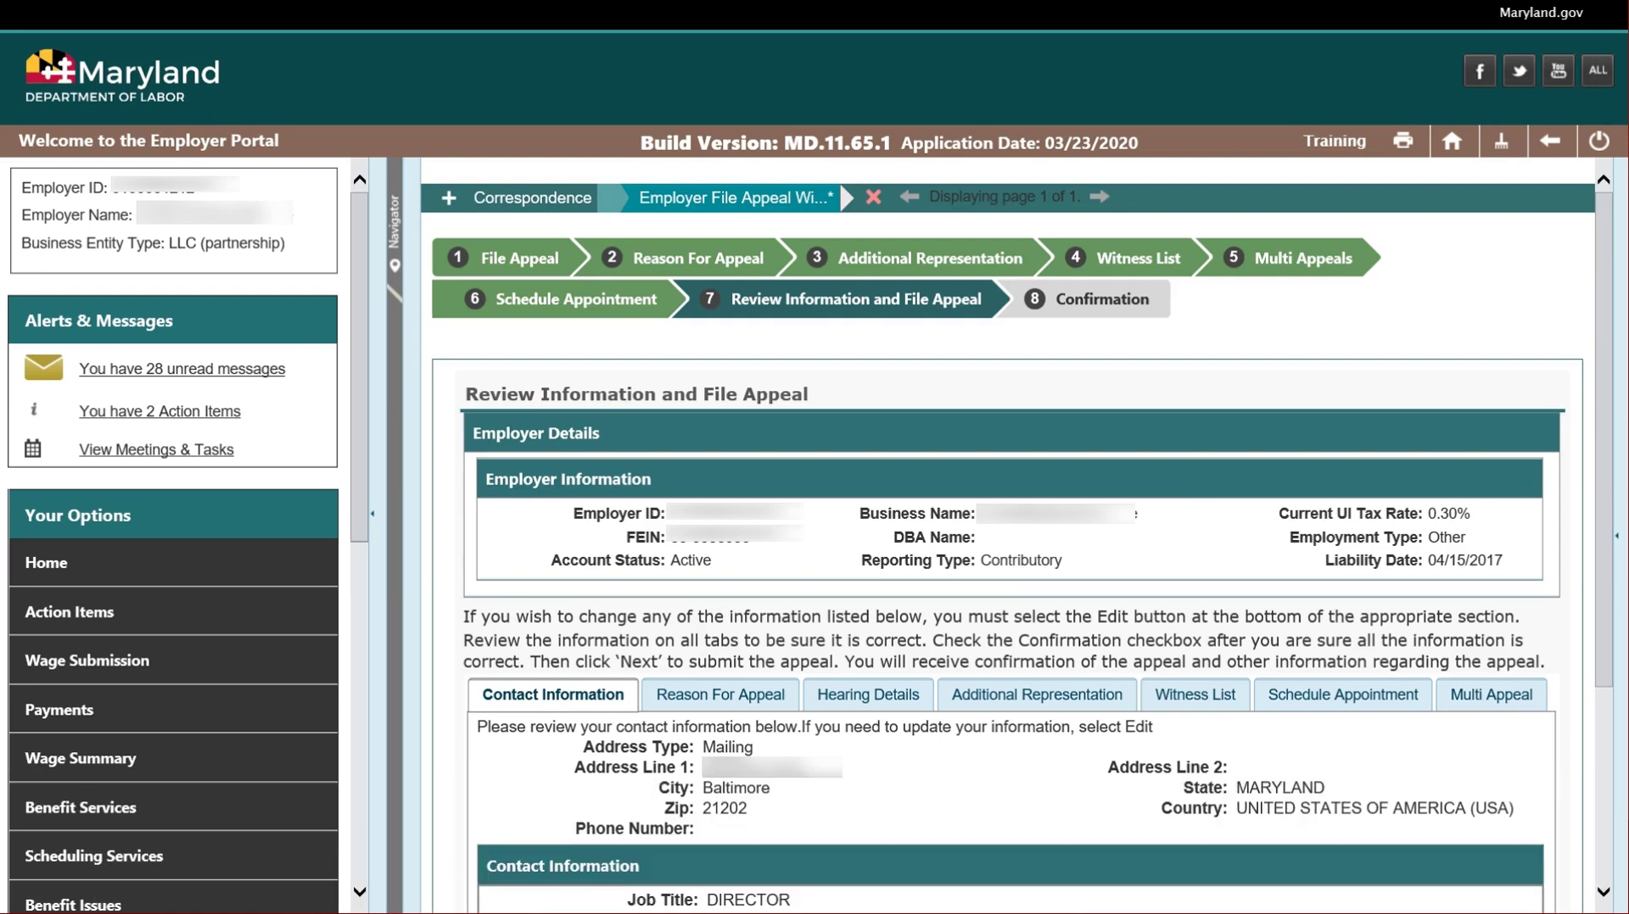
# Confirm the reviewed information is correct and submit the appeal to get an Appeal Number.
pyautogui.scroll(-3, 1381, 852)
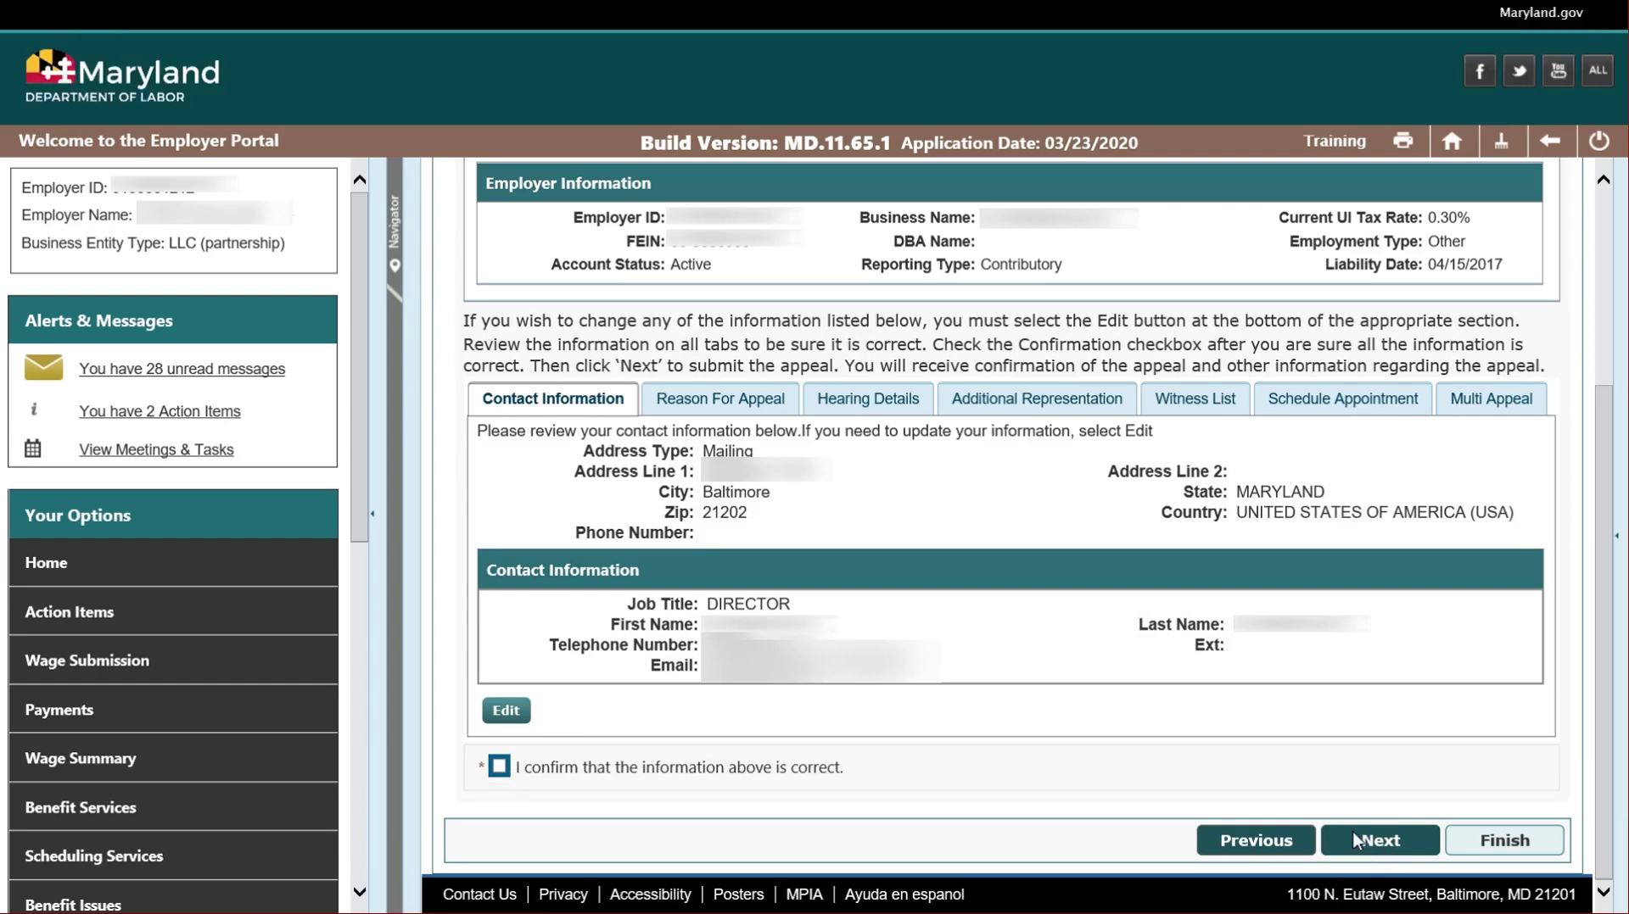
pyautogui.click(500, 771)
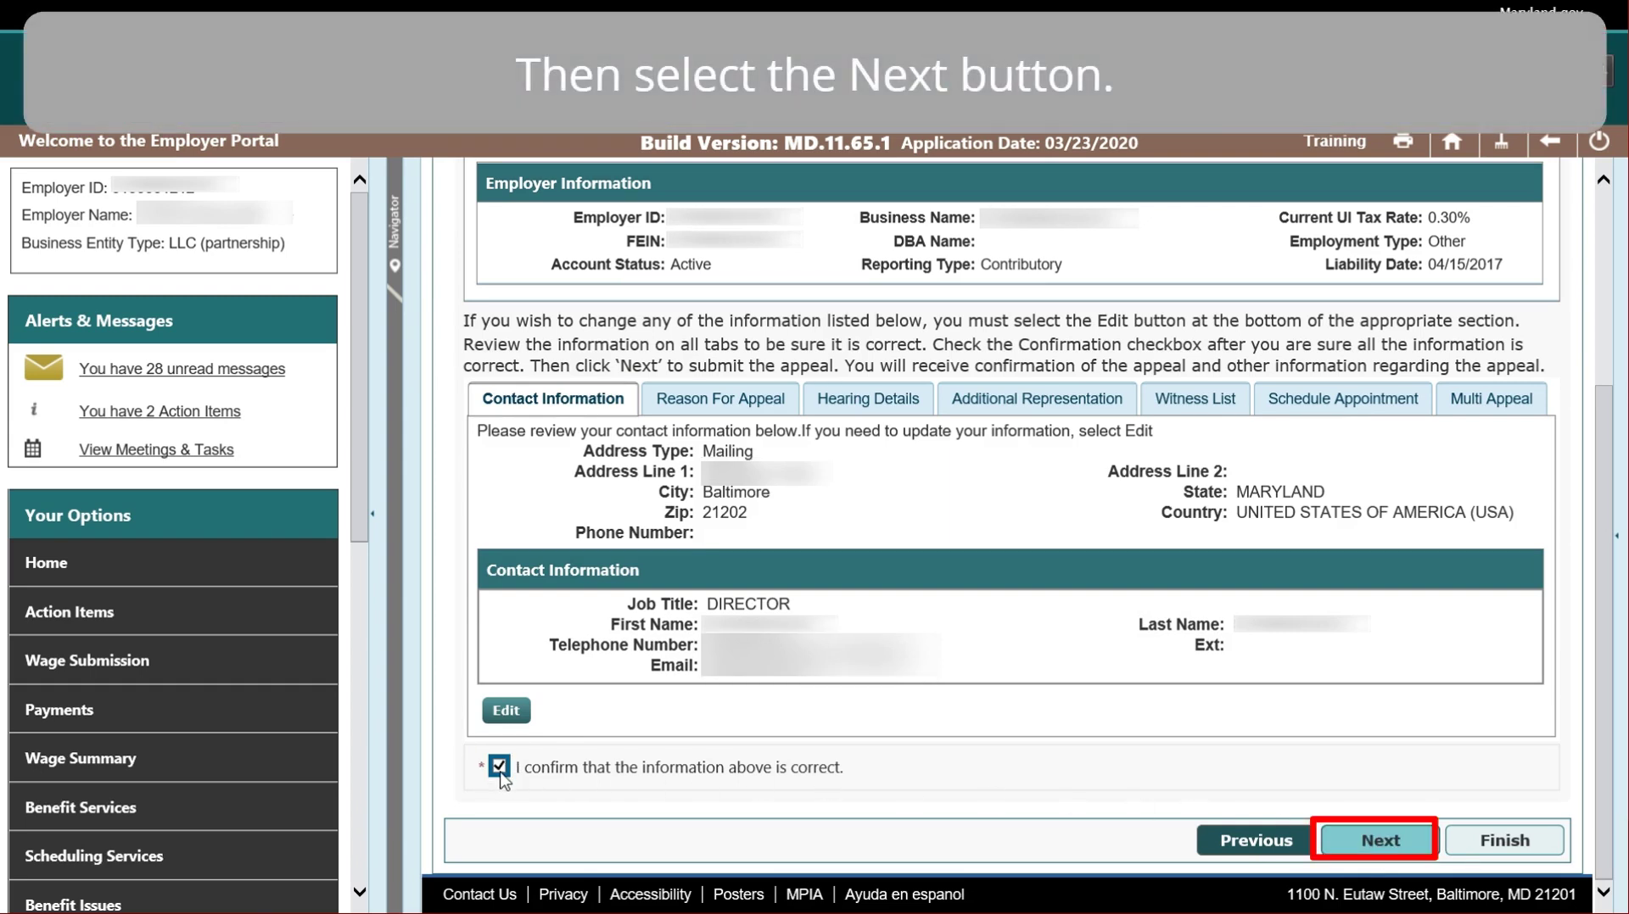
pyautogui.click(1399, 849)
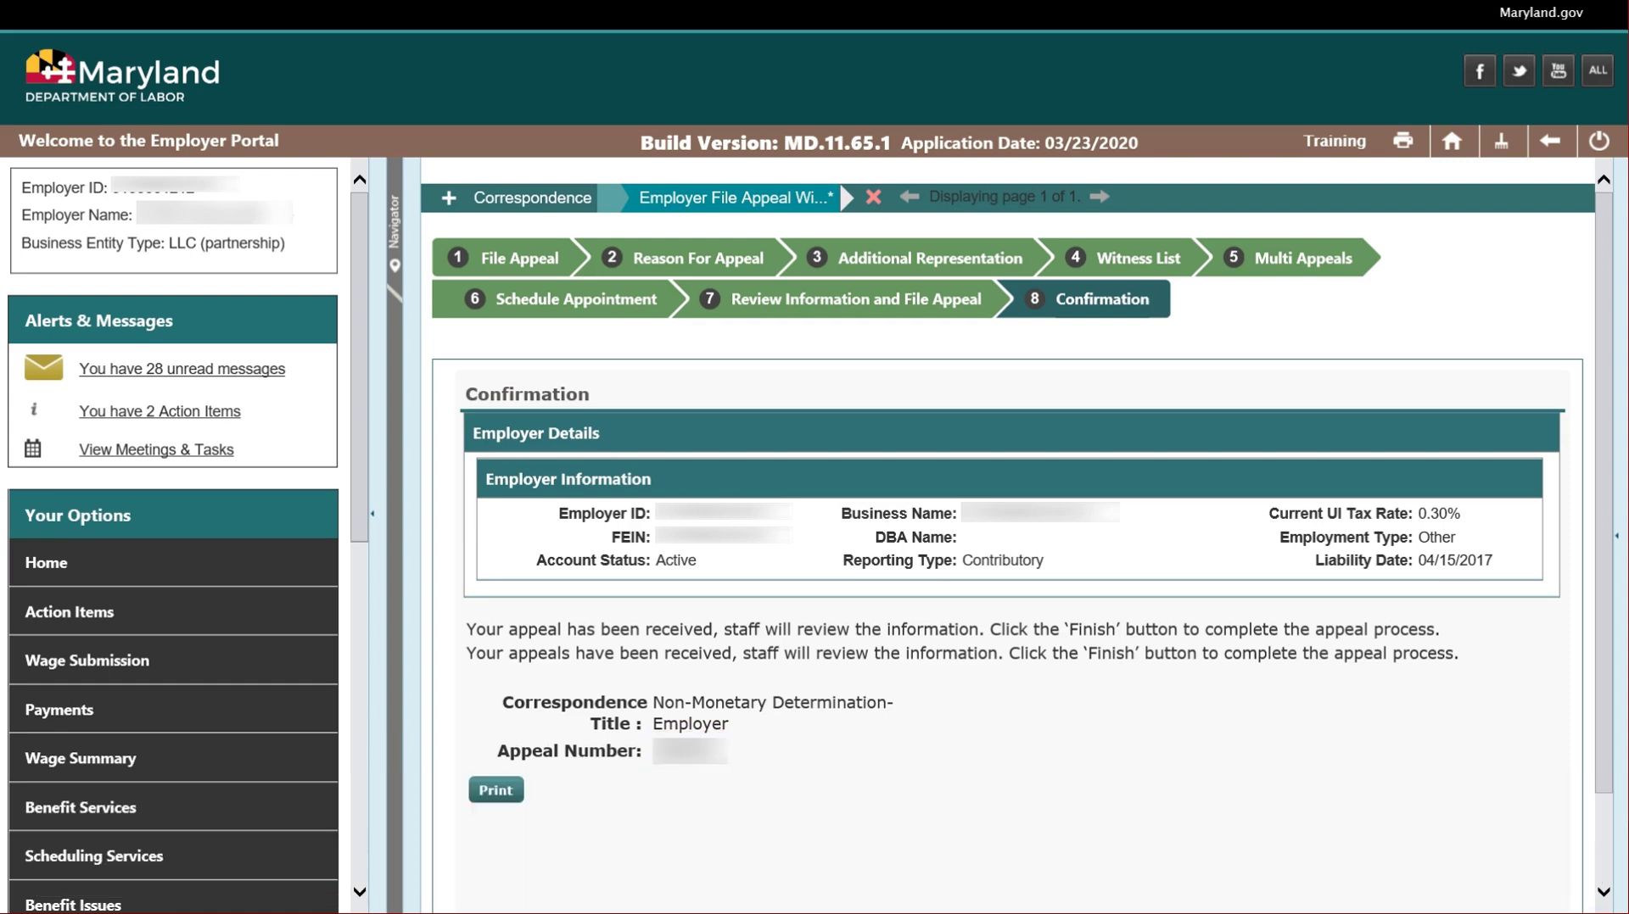
pyautogui.scroll(-2, 1399, 835)
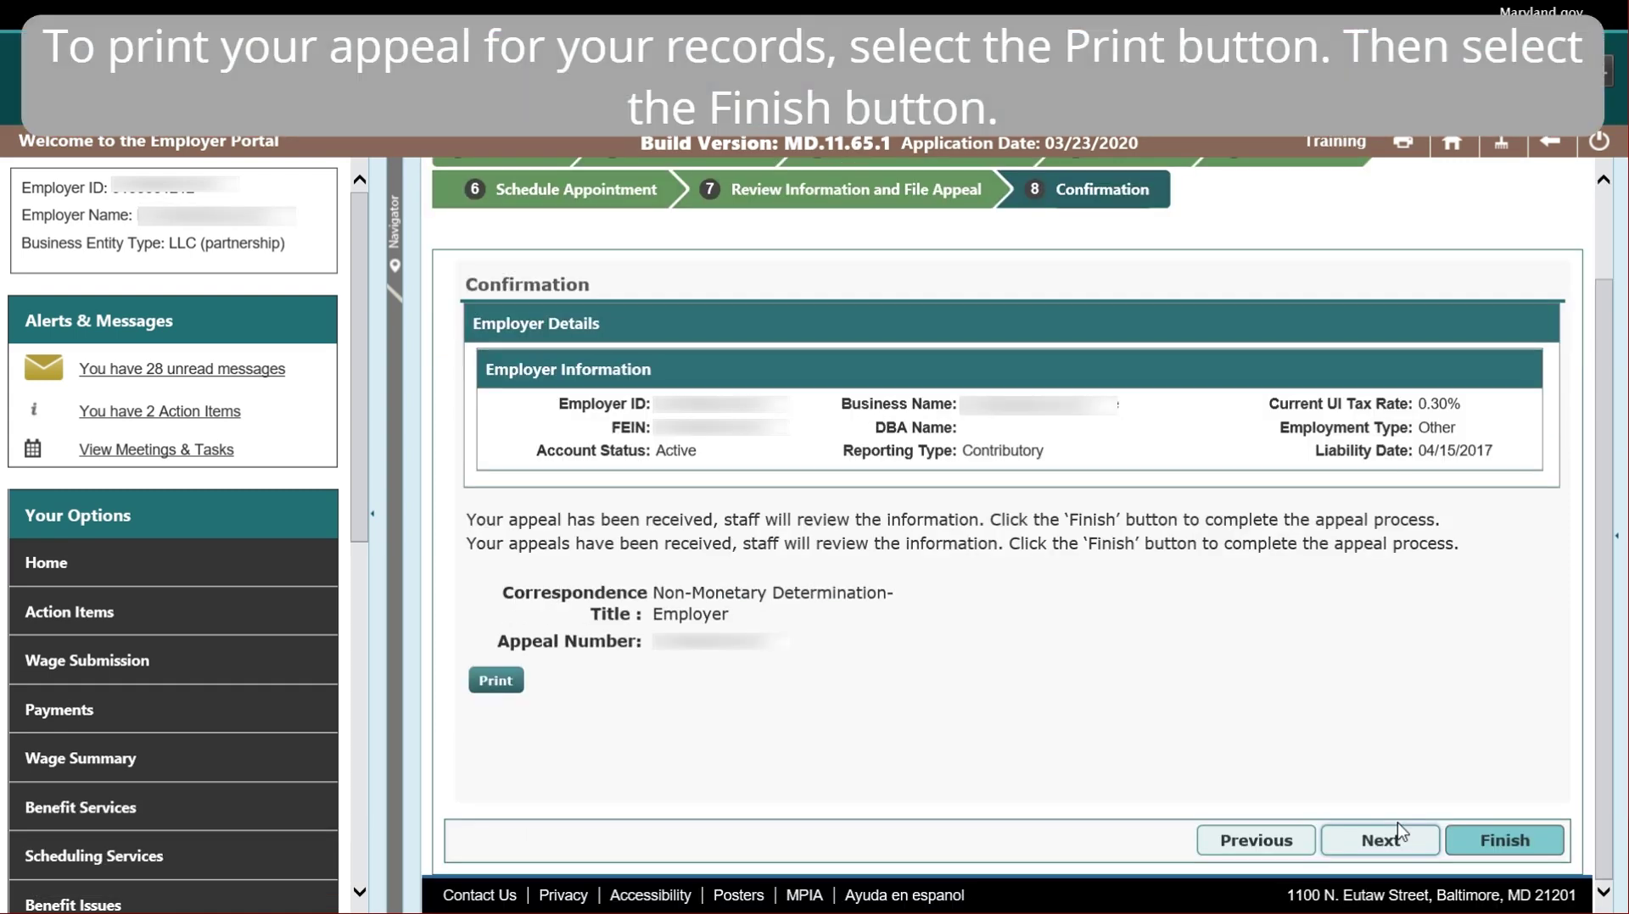